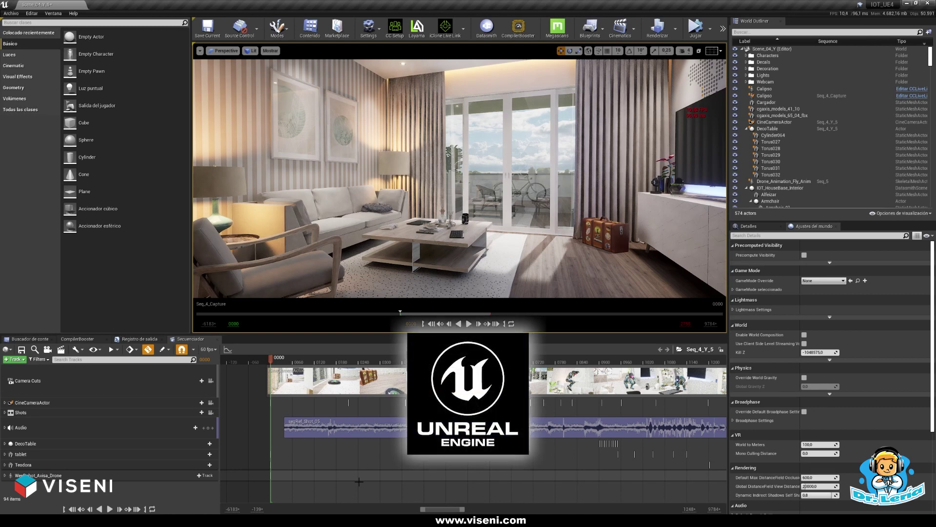
- Collapse the DecoTable and IOT_HouseBase_Interior groups, select the PostProcessVolume and expand its Ray Tracing Global Illumination settings
click(746, 129)
click(746, 142)
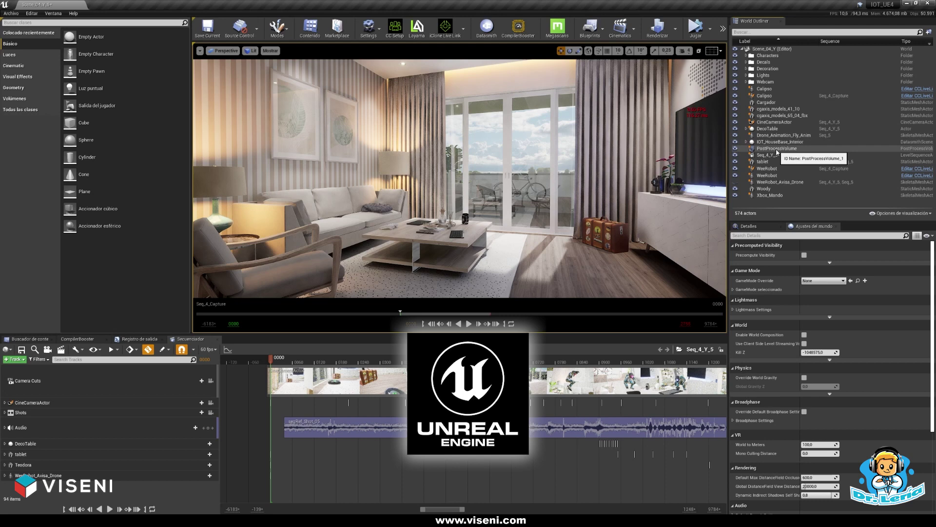
click(777, 149)
click(765, 227)
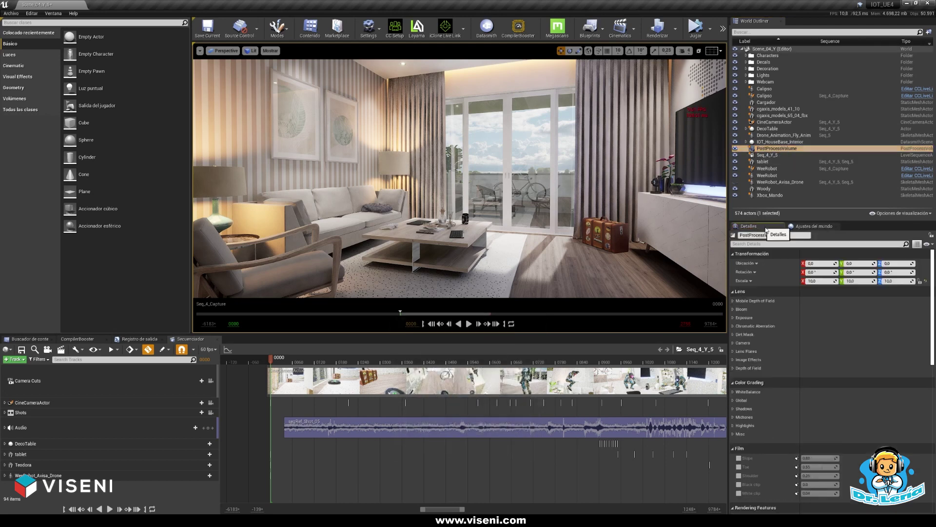
scroll(768, 322, down, 10)
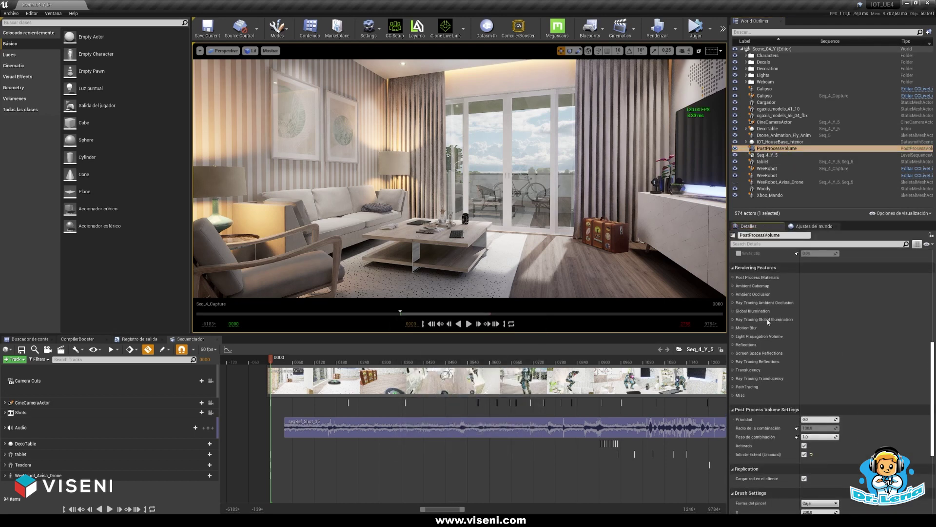
click(733, 321)
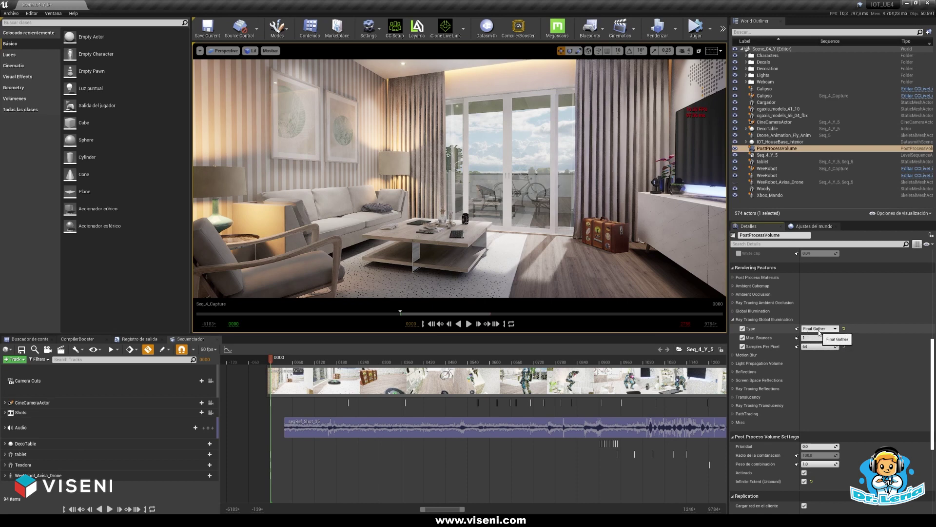
- Examine the volume's Reflections and Ray Tracing Reflections settings, switching the Samples Per Pixel override on and off again
click(733, 371)
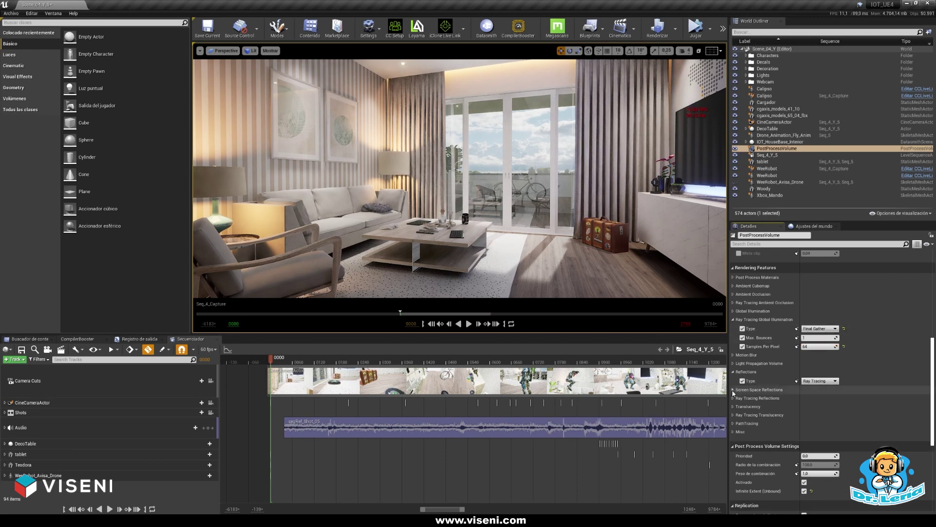
click(734, 398)
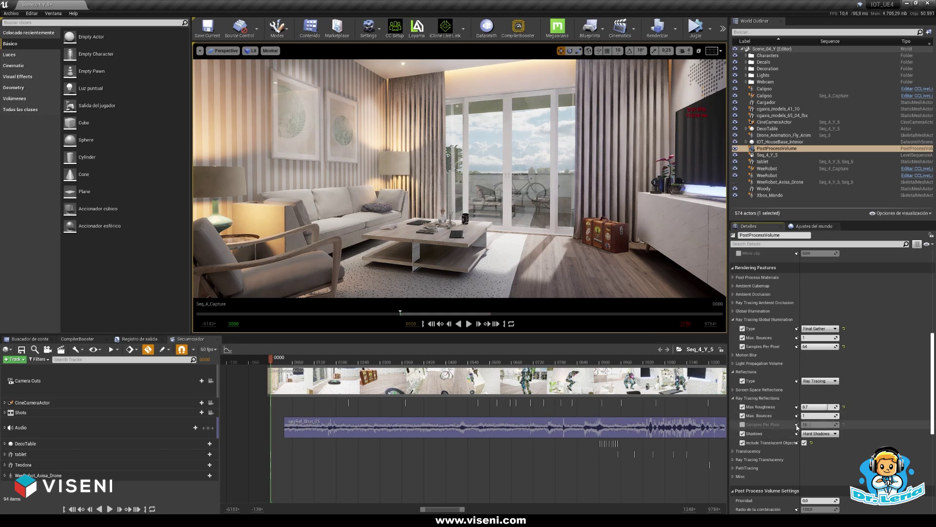
click(743, 424)
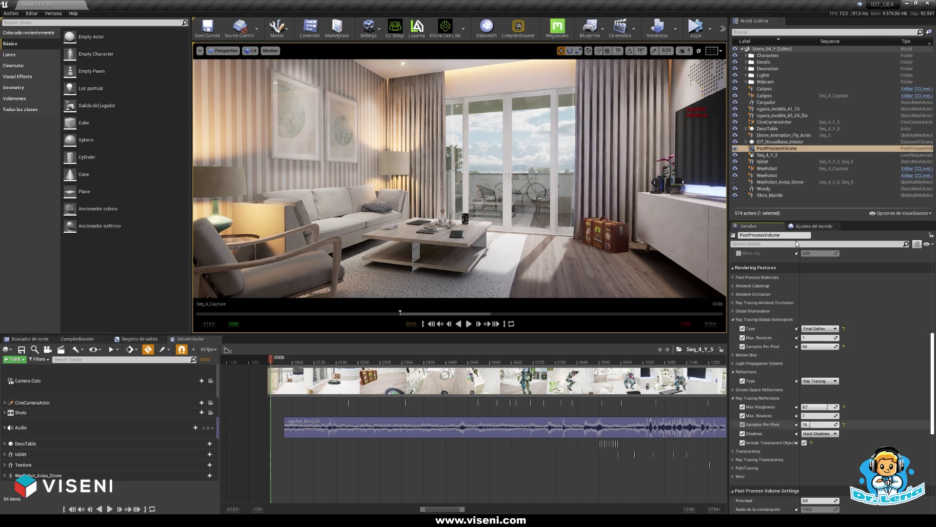
click(742, 424)
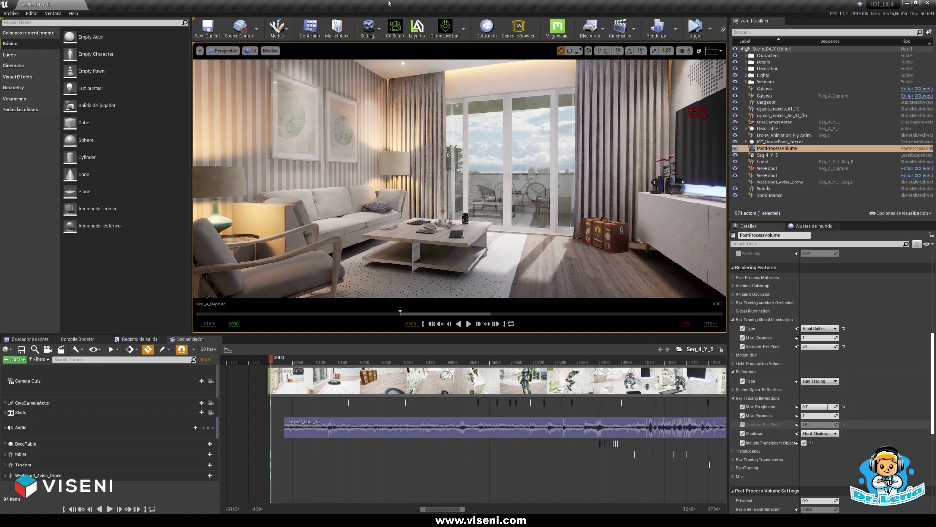
- Review the project's installed plugins as far as NVIDIA DLSS and close the plugin browser
click(368, 28)
click(383, 67)
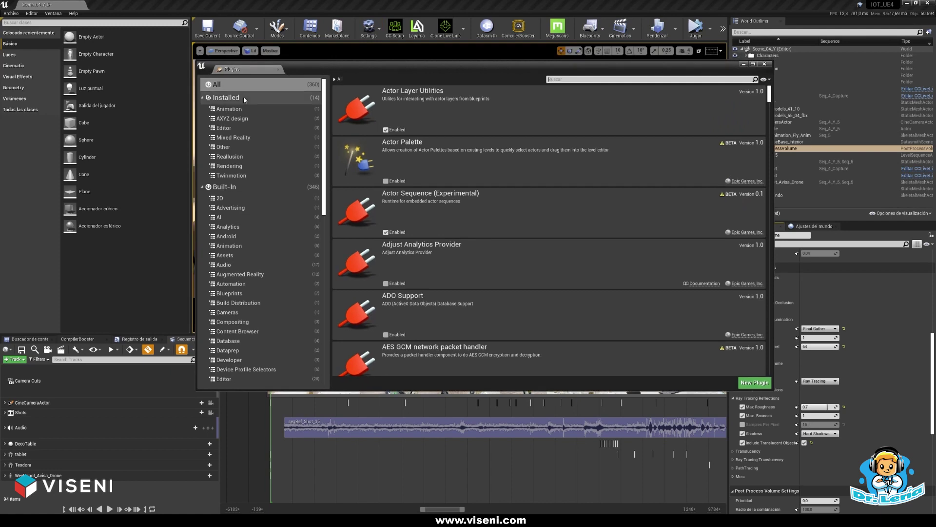
click(245, 97)
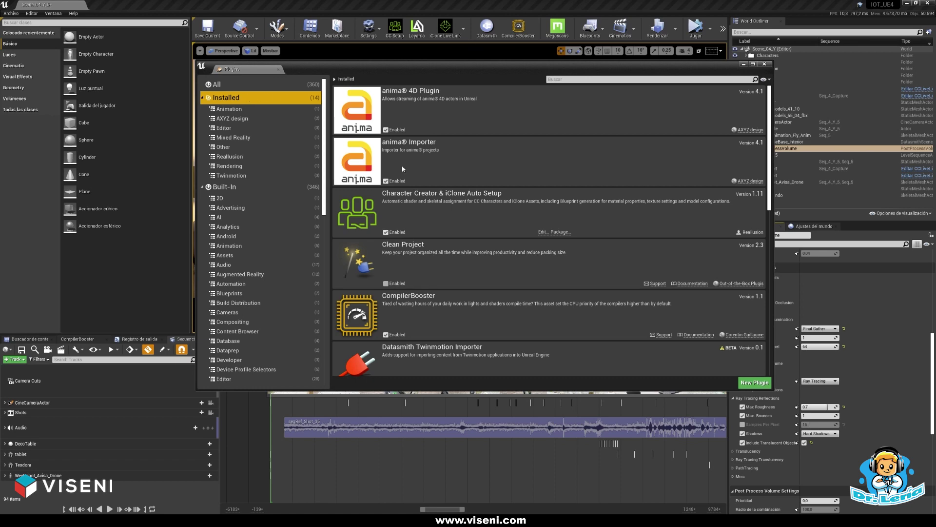
scroll(422, 206, down, 6)
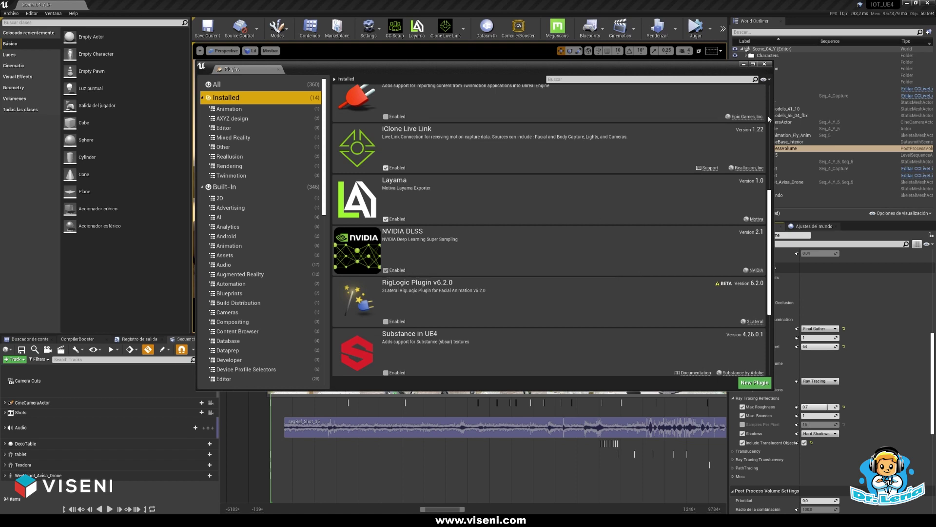
click(764, 65)
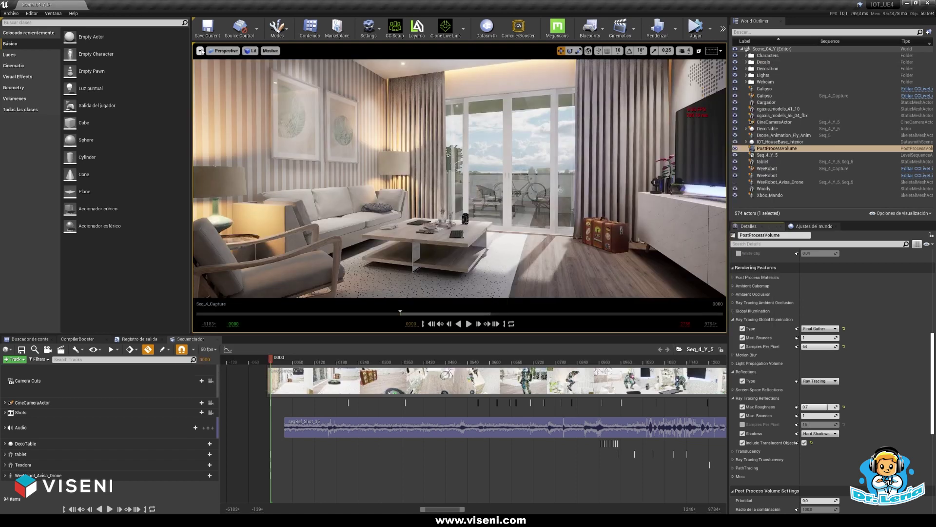
- Inspect the viewport's DLSS mode options and survey the living room with DLSS off
click(200, 51)
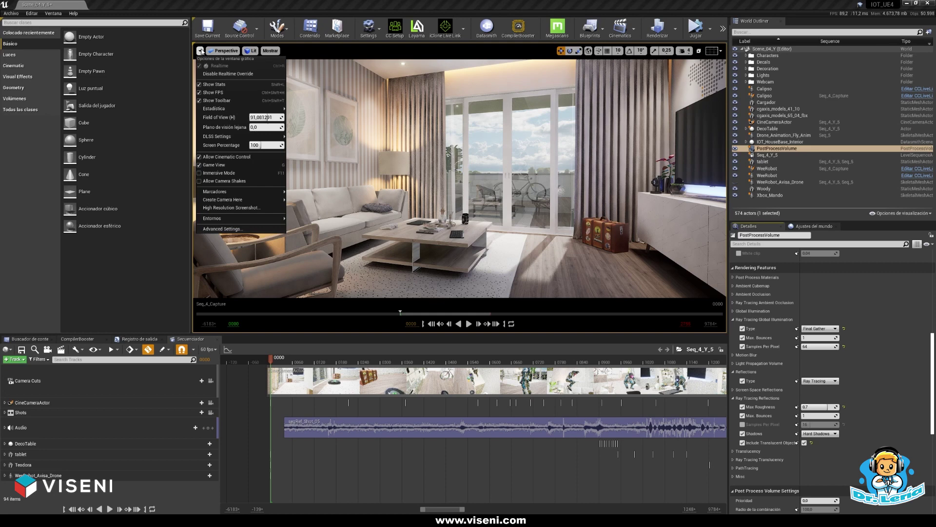
mouse_move(216, 137)
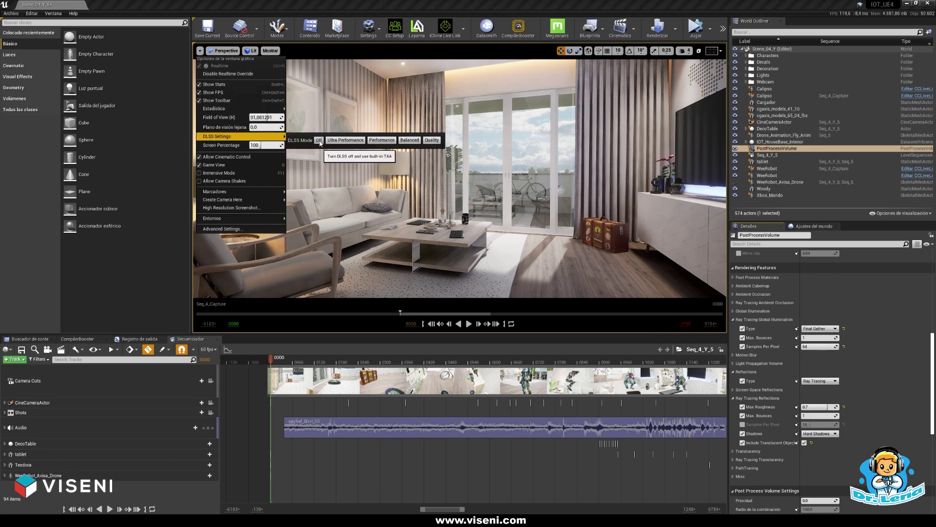
click(543, 4)
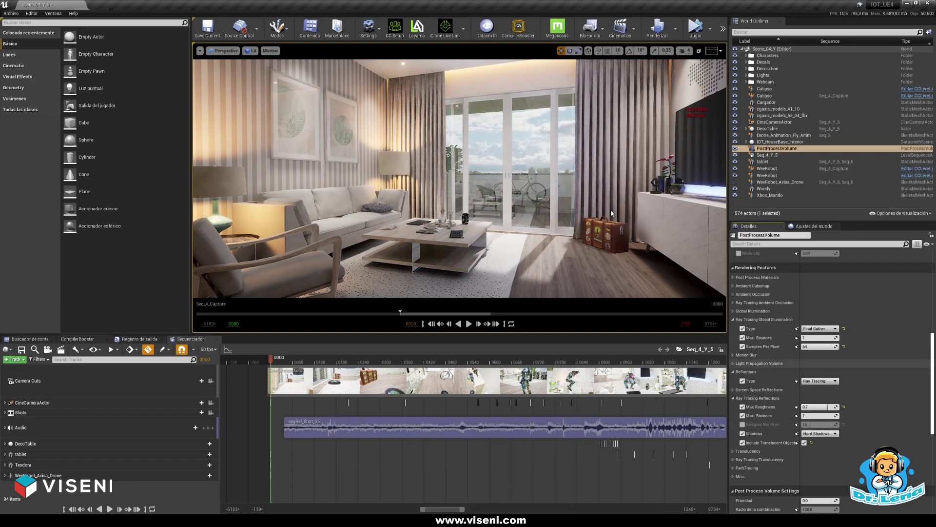
right_drag(611, 213, 207, 170)
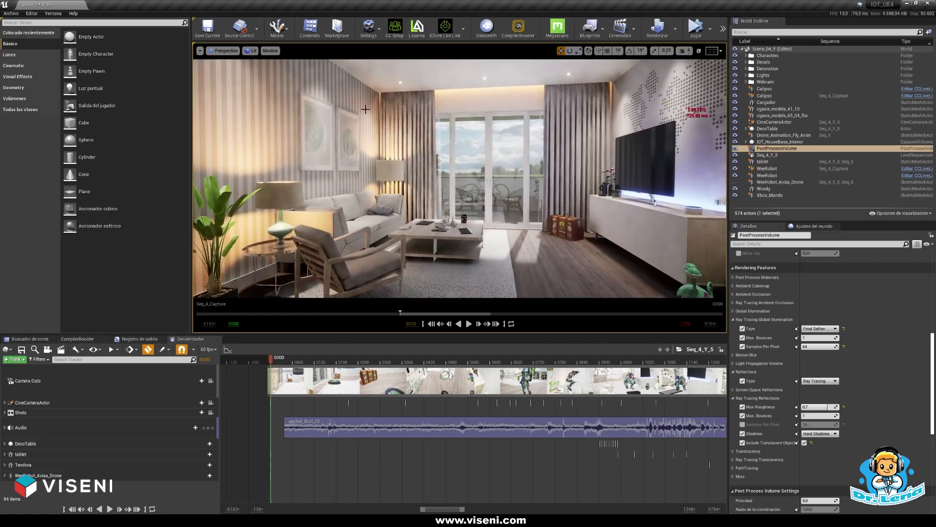
- Set the viewport's DLSS mode to Ultra Performance and fly around the living room to judge the image
click(200, 50)
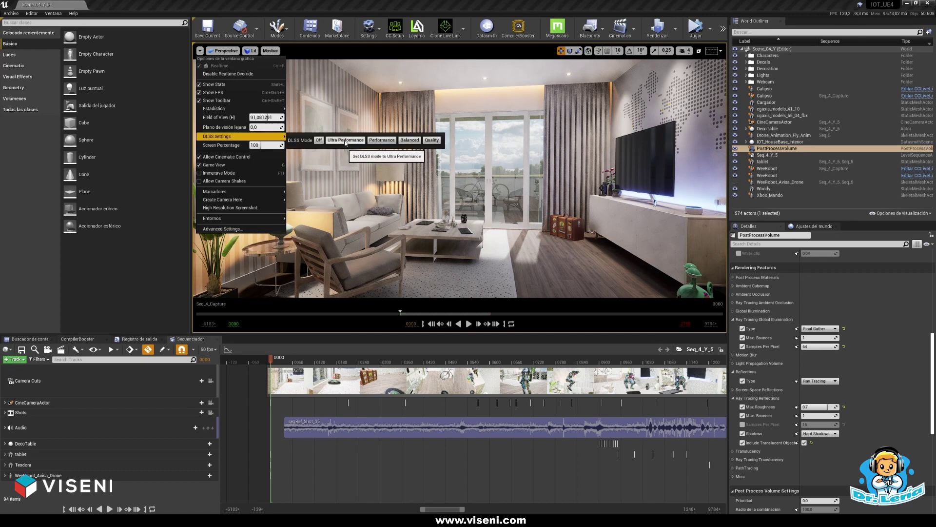
right_drag(487, 165, 521, 172)
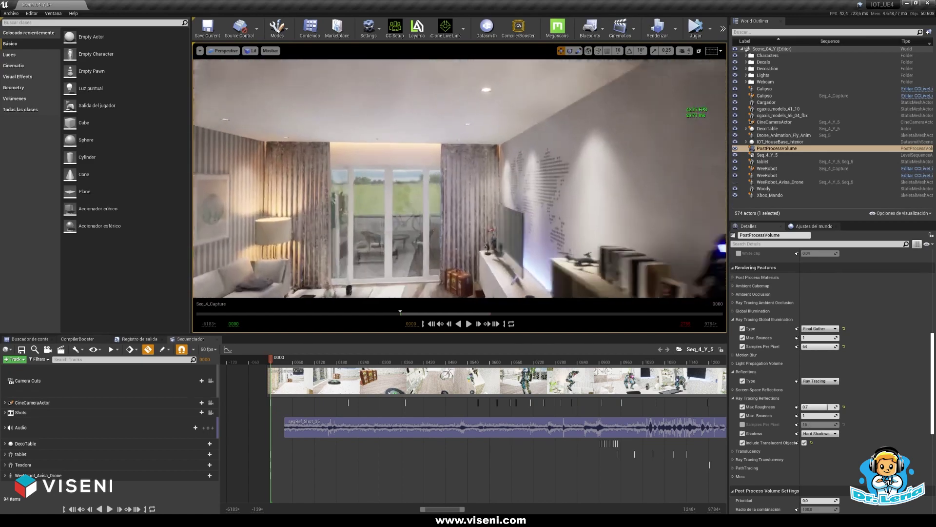
key(w)
key(s)
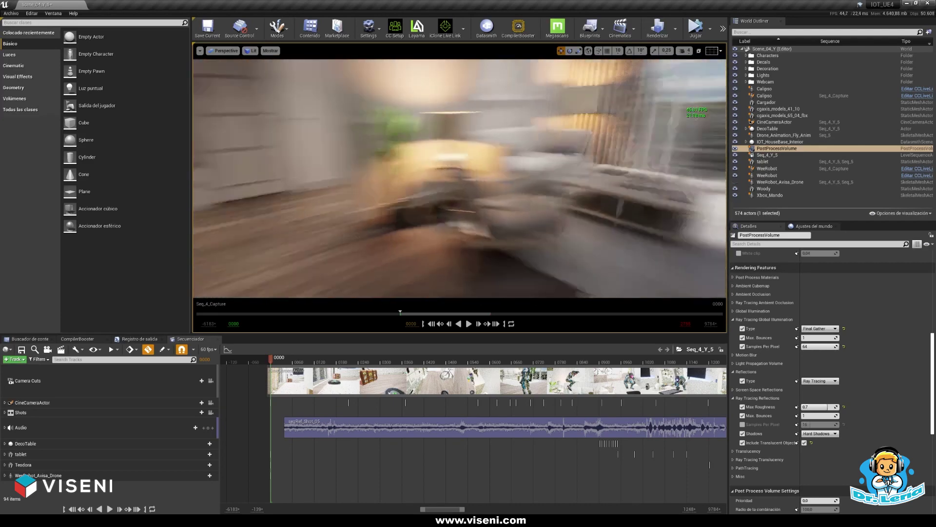
click(502, 211)
right_drag(502, 211, 458, 219)
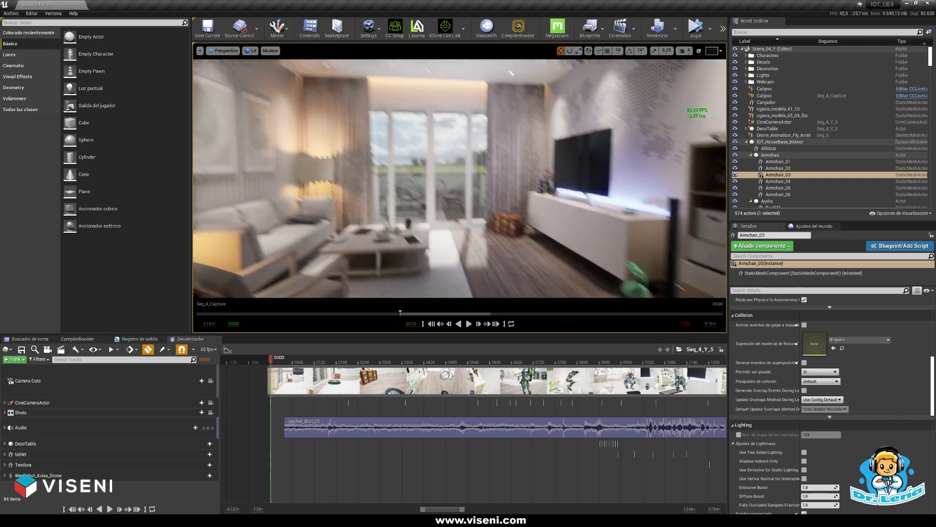
- Try the DLSS Performance and Balanced modes in the viewport, moving through the living room to compare them
click(200, 51)
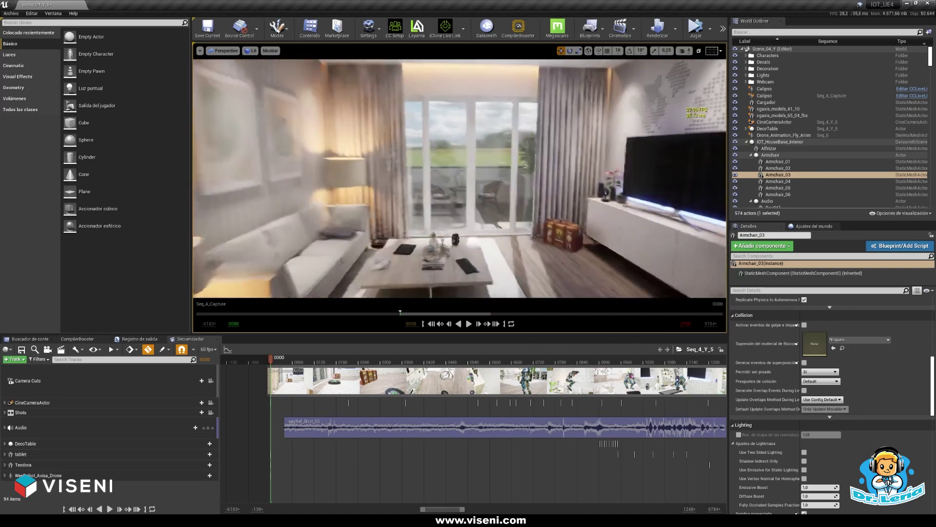
click(200, 50)
mouse_move(244, 136)
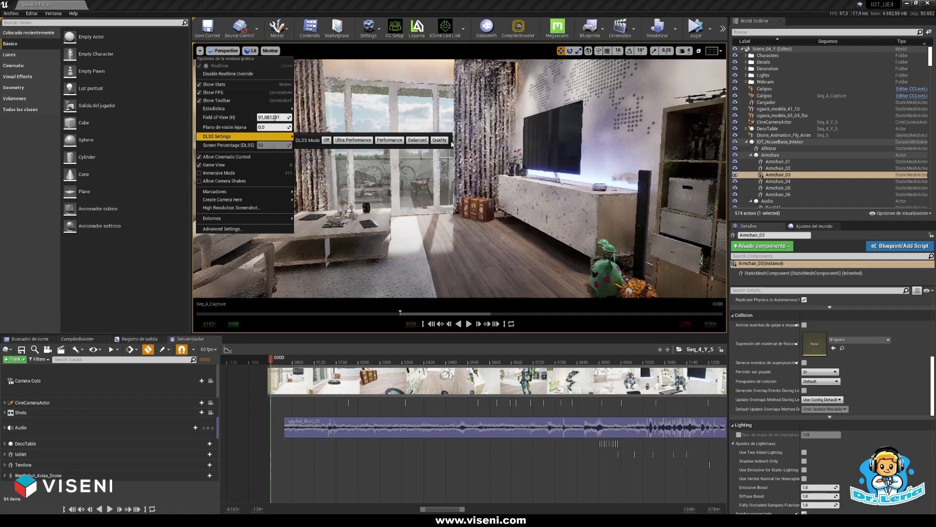
right_drag(447, 176, 540, 175)
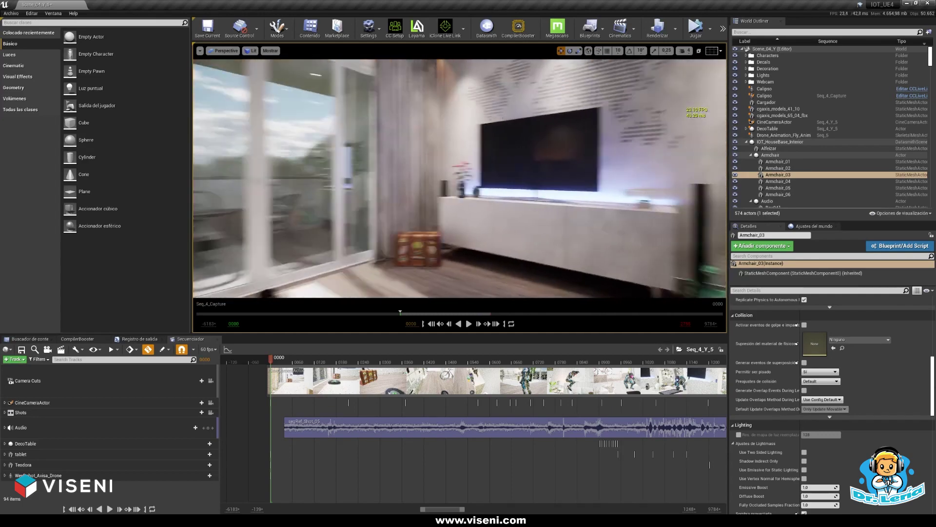
mouse_move(460, 178)
right_down()
mouse_move(283, 178)
mouse_move(468, 178)
right_up()
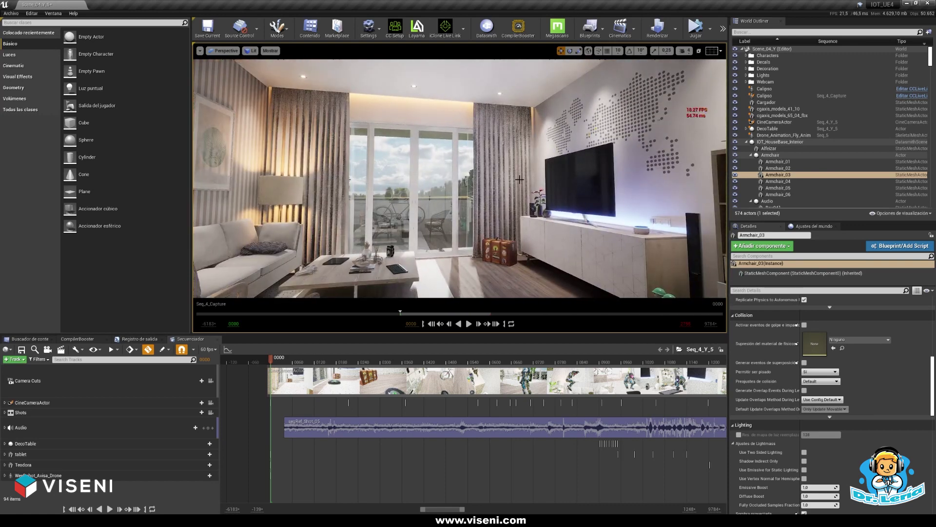
- Switch the viewport's DLSS mode to Quality and check the window, TV and sofa areas of the living room
click(224, 50)
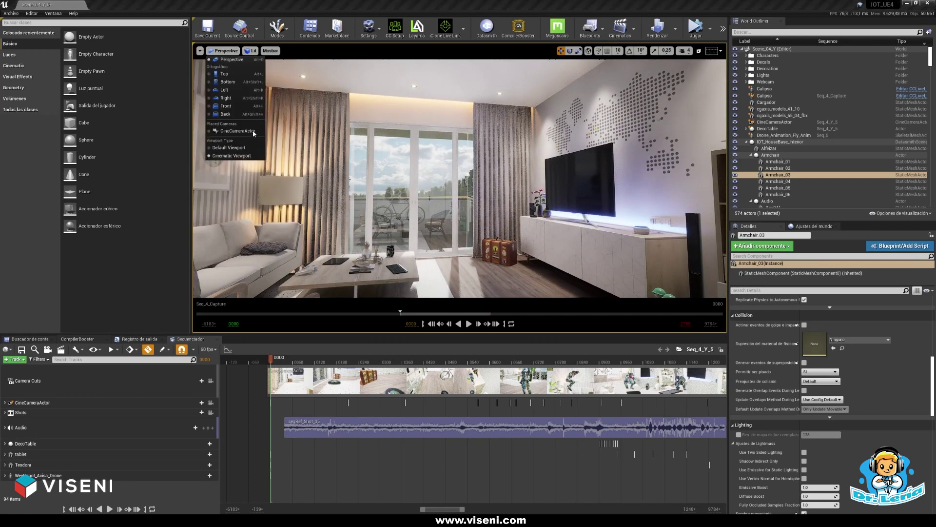
click(200, 51)
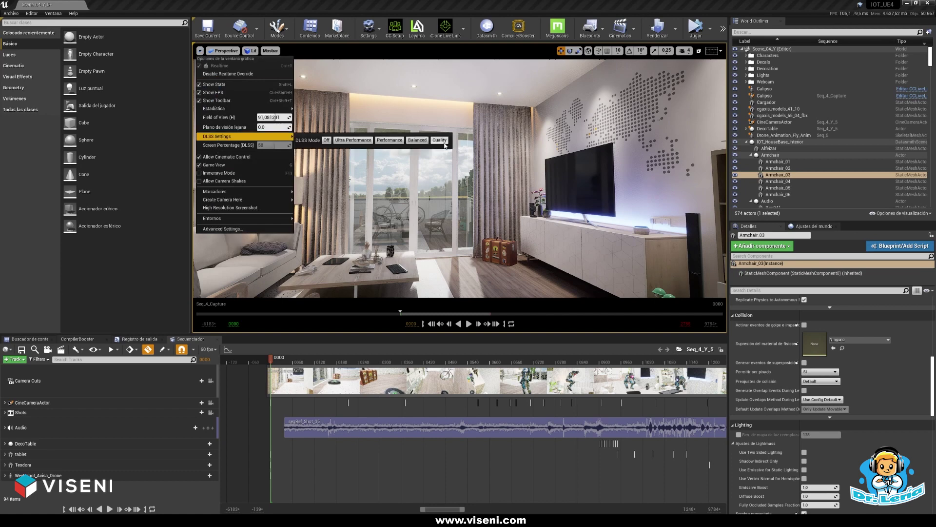
right_drag(500, 200, 537, 175)
key(w)
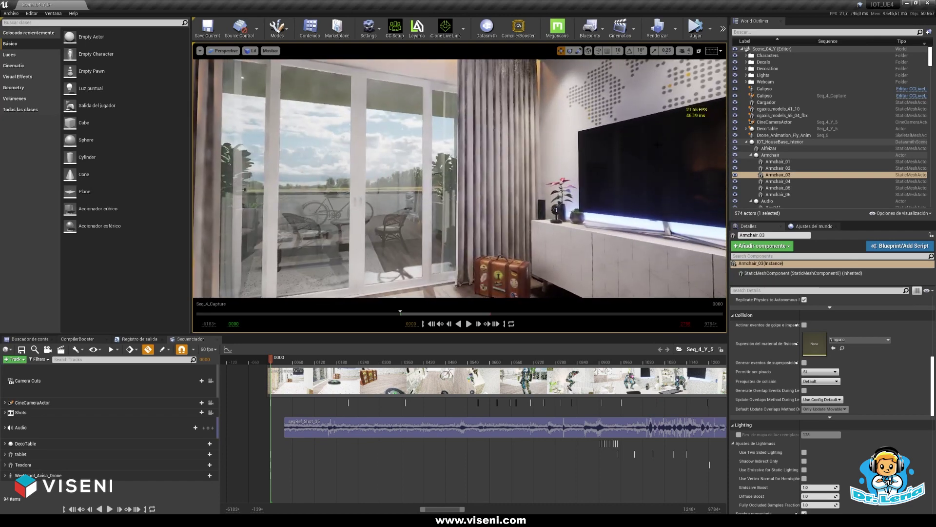
key(s)
right_drag(579, 211, 557, 217)
drag(574, 176, 577, 212)
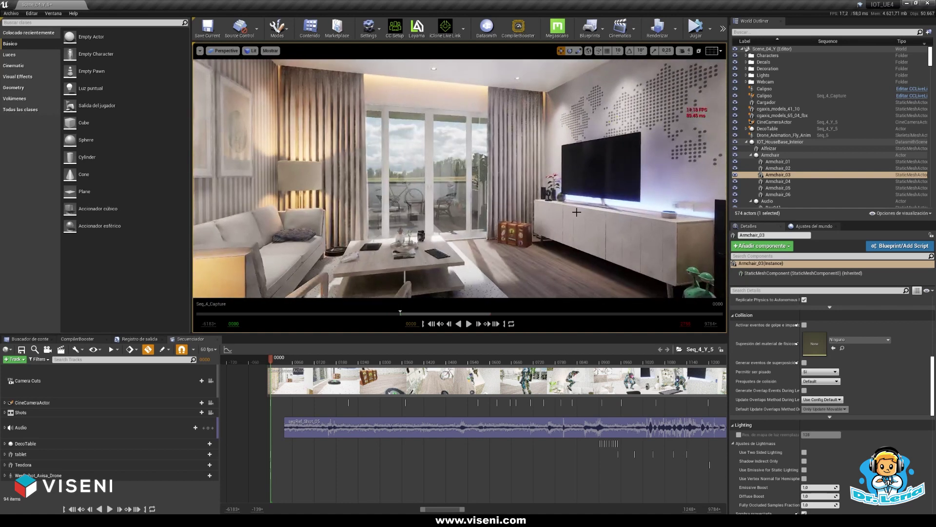
- Turn DLSS off in the viewport and view the living room again for comparison
click(224, 51)
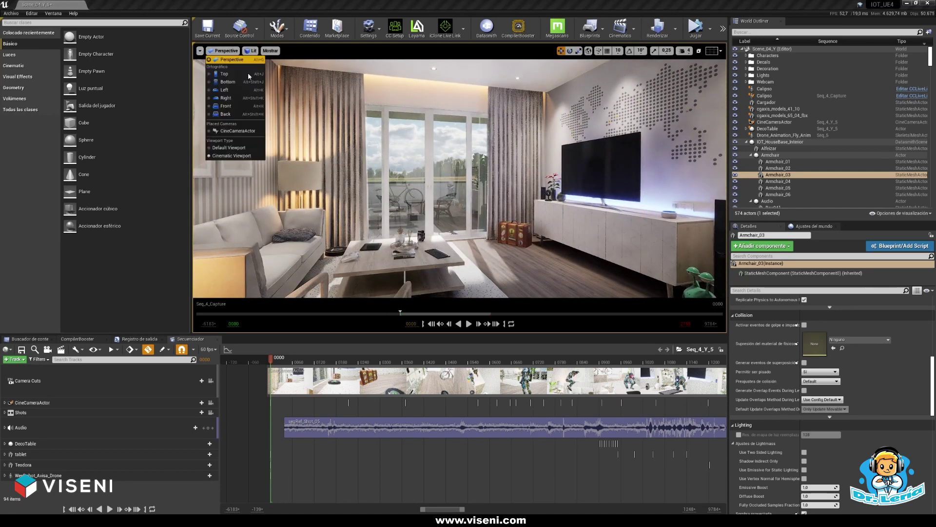
click(201, 51)
mouse_move(234, 137)
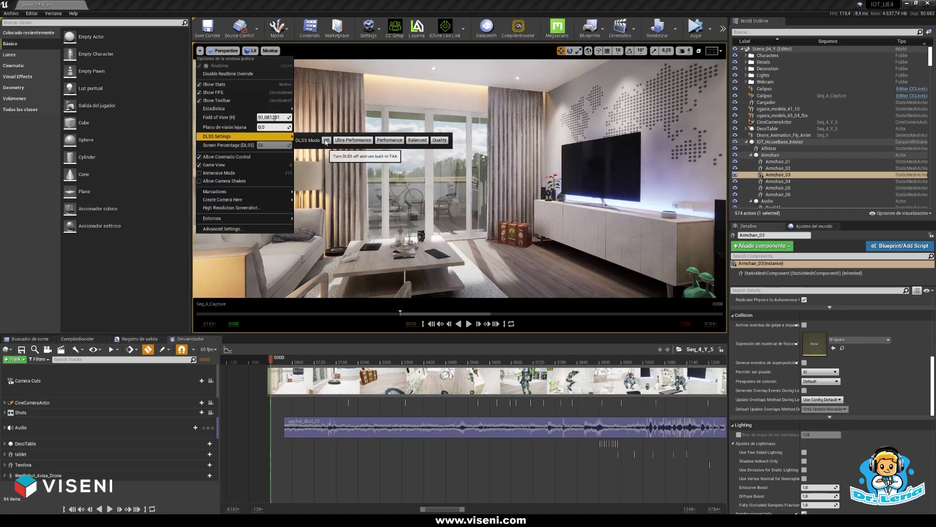
click(327, 141)
right_drag(511, 101, 465, 108)
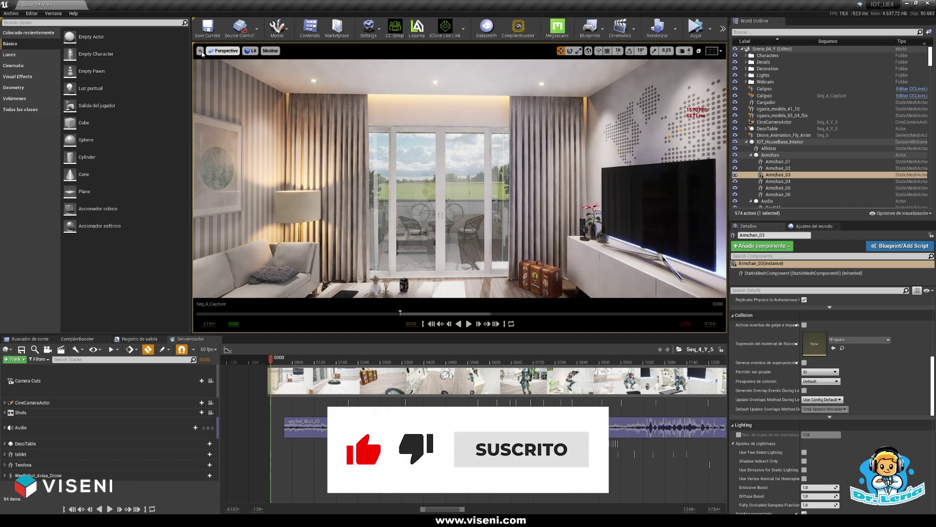
- Set the viewport's DLSS mode back to Quality and move the camera around the room
click(225, 51)
click(199, 51)
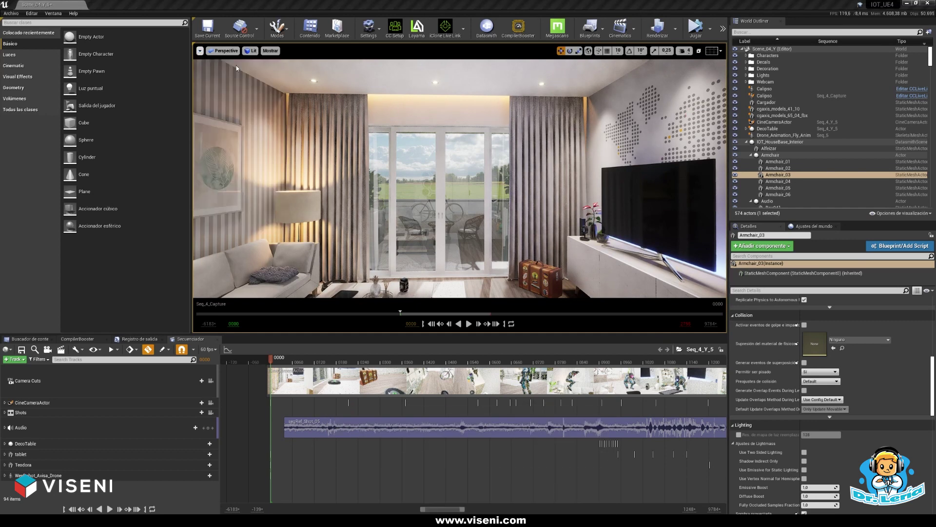
click(225, 51)
mouse_move(199, 51)
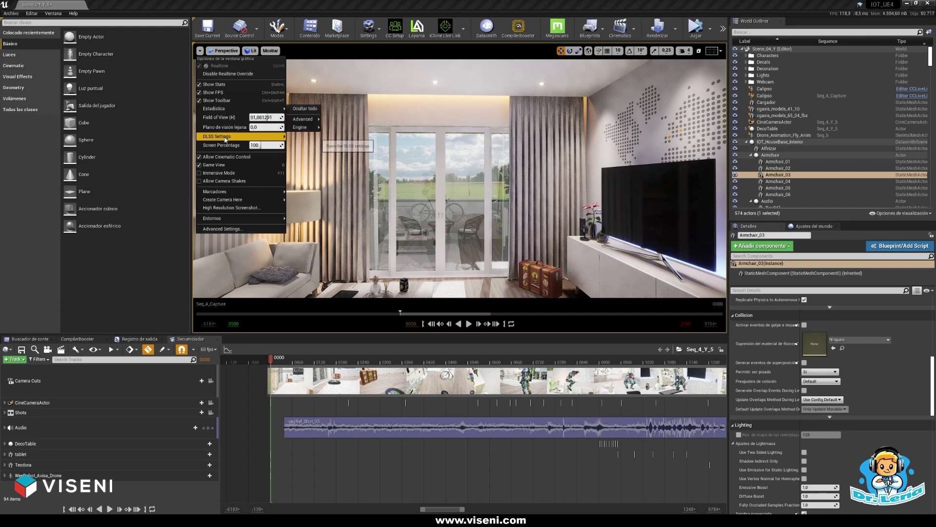
mouse_move(234, 136)
click(434, 141)
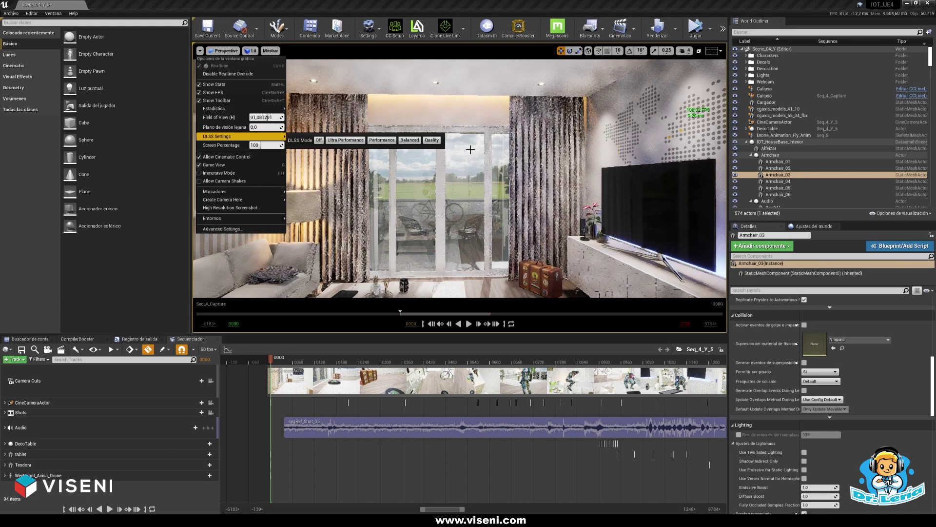
right_drag(486, 184, 658, 193)
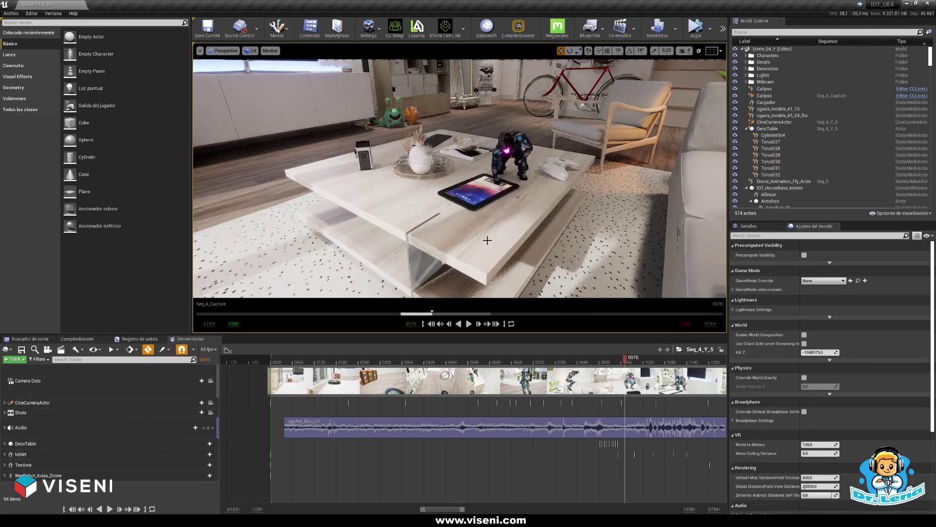
- Switch the viewport to Brush Wireframe view and move around the coffee table to examine the scene's mesh density
key(alt+2)
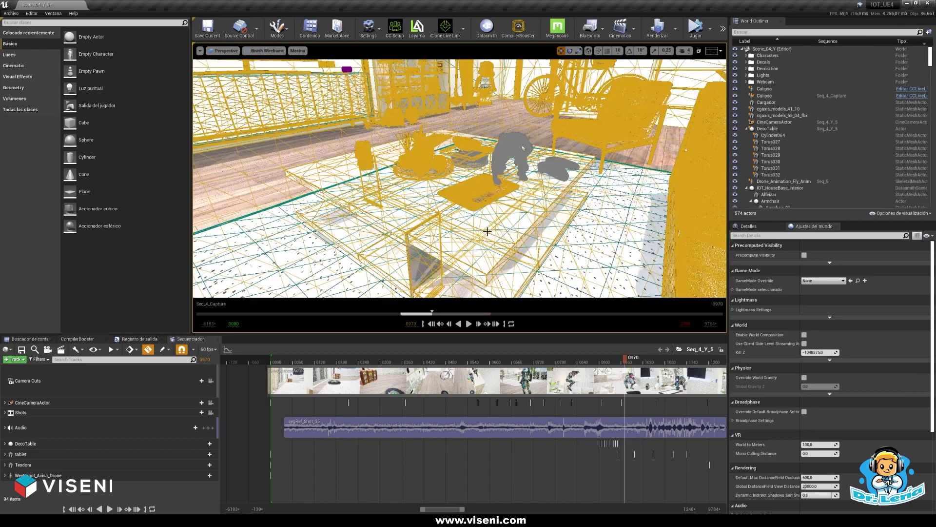
right_drag(487, 231, 615, 219)
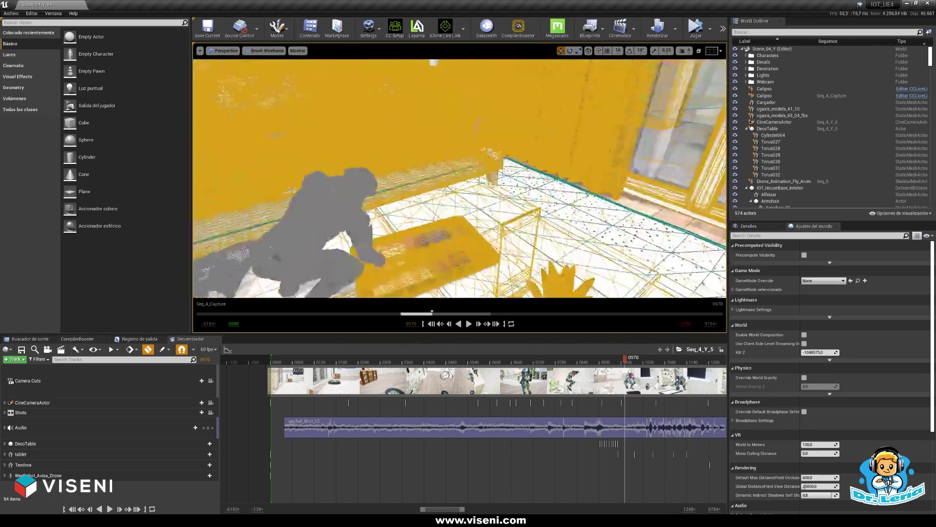
mouse_move(459, 179)
right_down()
mouse_move(507, 230)
mouse_move(507, 161)
mouse_move(459, 171)
mouse_move(468, 219)
mouse_move(448, 239)
mouse_move(507, 171)
mouse_move(459, 215)
mouse_move(439, 170)
mouse_move(424, 180)
mouse_move(390, 175)
mouse_move(468, 205)
mouse_move(439, 225)
mouse_move(458, 195)
right_up()
drag(438, 203, 429, 200)
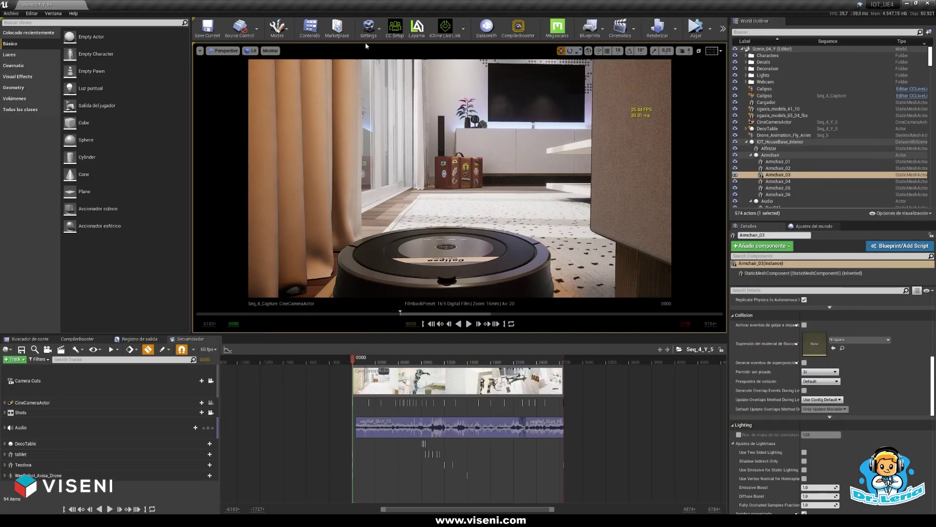
- Turn DLSS off in the viewport, play the sequence to check its frame rate, and return to the first frame
click(200, 51)
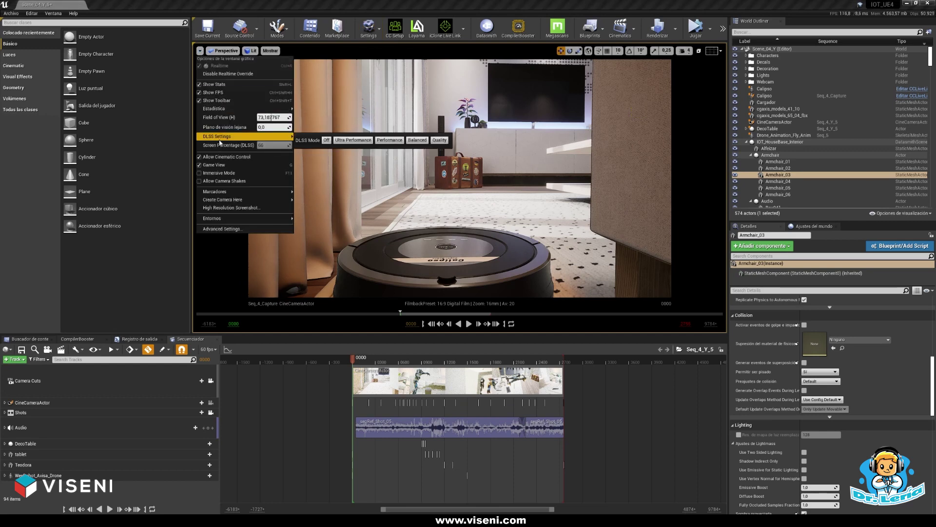
click(327, 140)
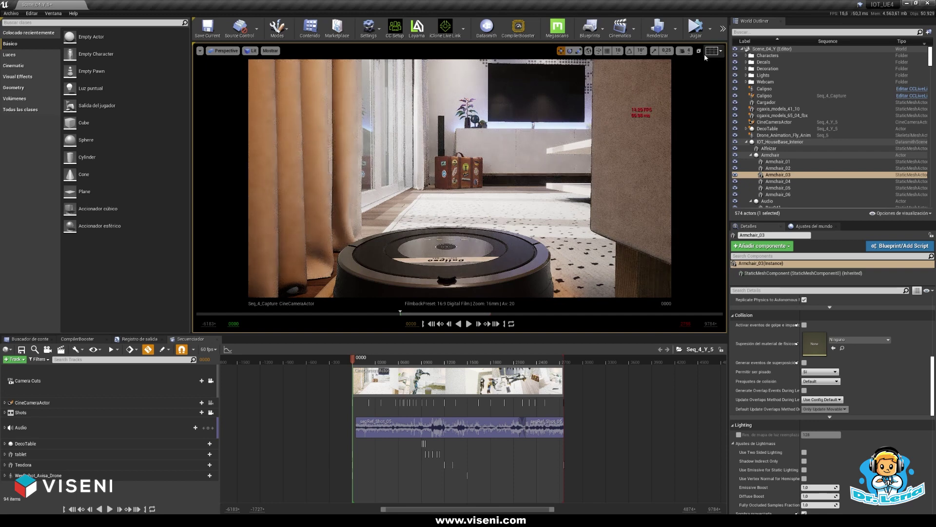
click(469, 323)
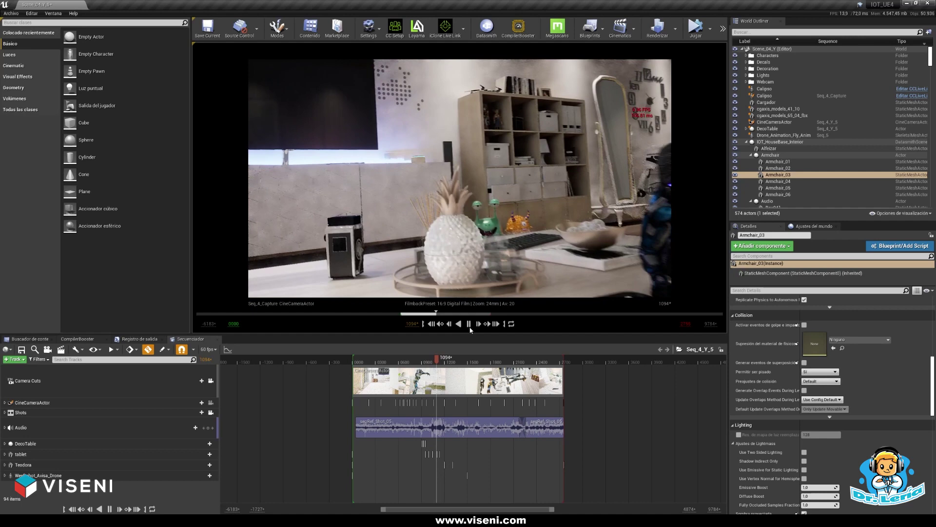
click(468, 324)
click(440, 321)
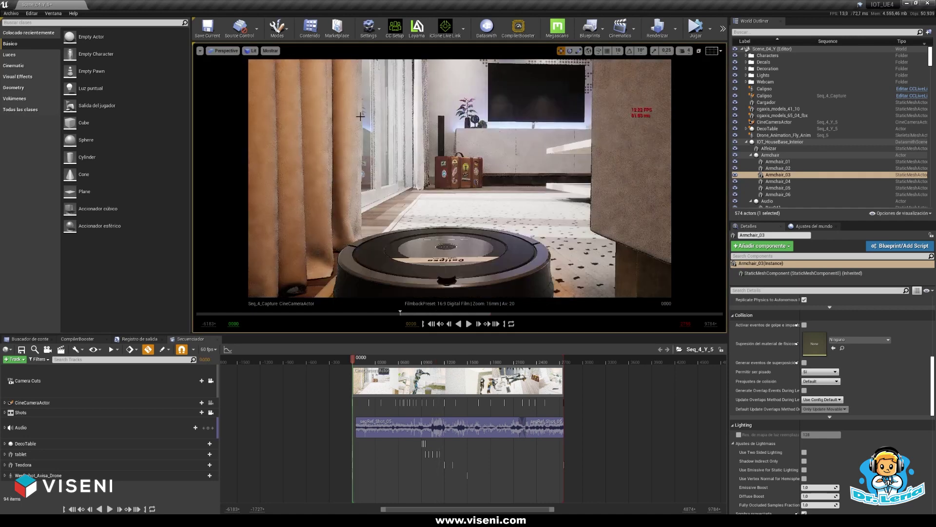
- Set the viewport's DLSS mode to Ultra Performance, play the sequence, and go back to its start
click(200, 51)
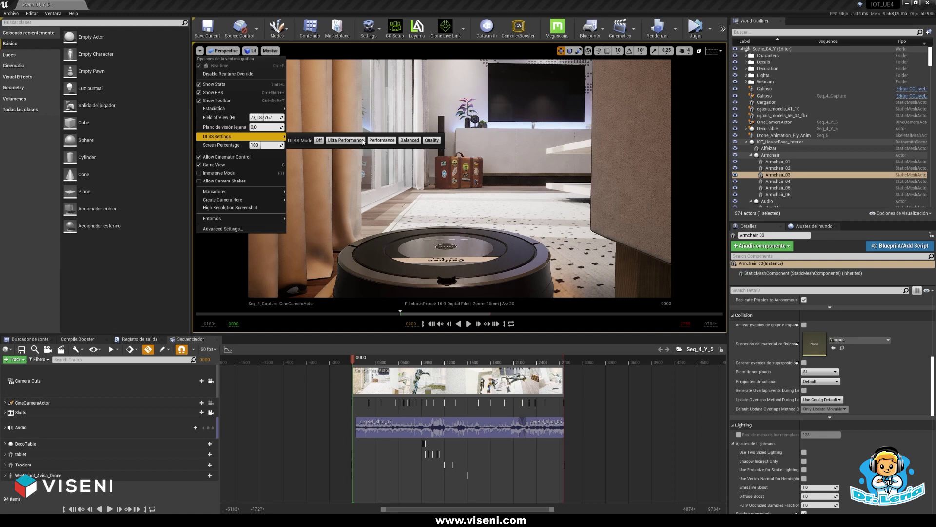
click(373, 363)
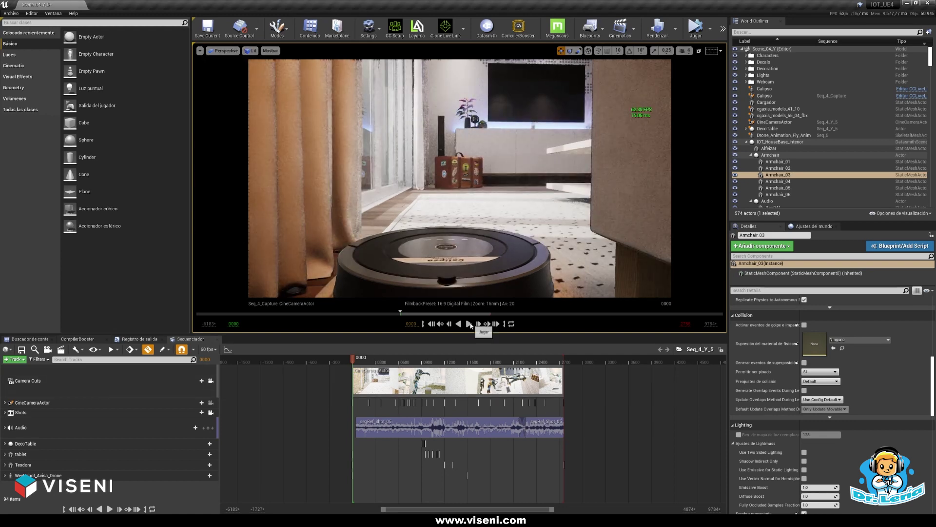
click(468, 325)
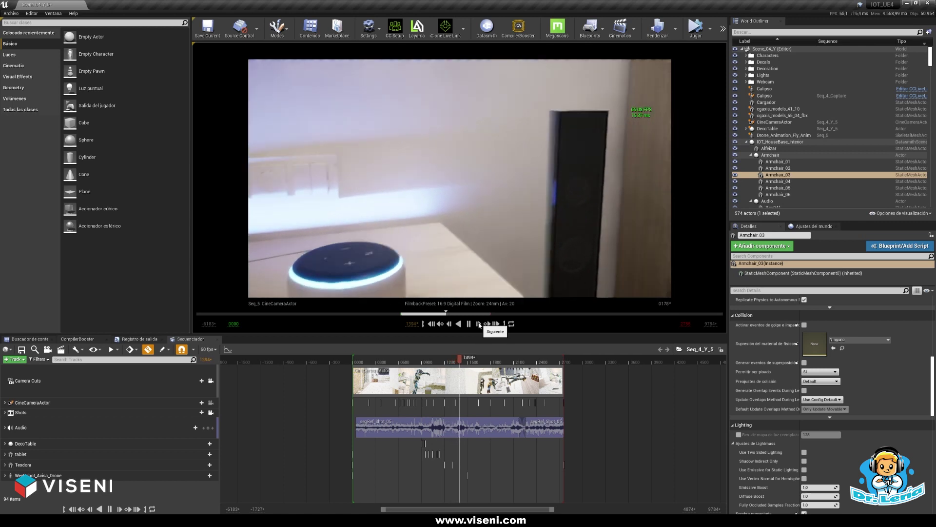
click(431, 323)
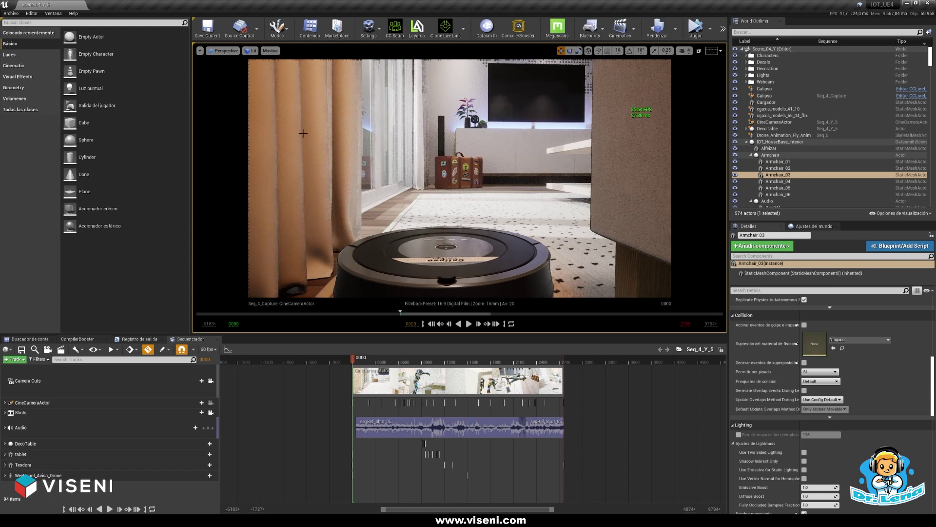
- Change the viewport's DLSS mode to Performance and play the sequence from the first frame
click(200, 51)
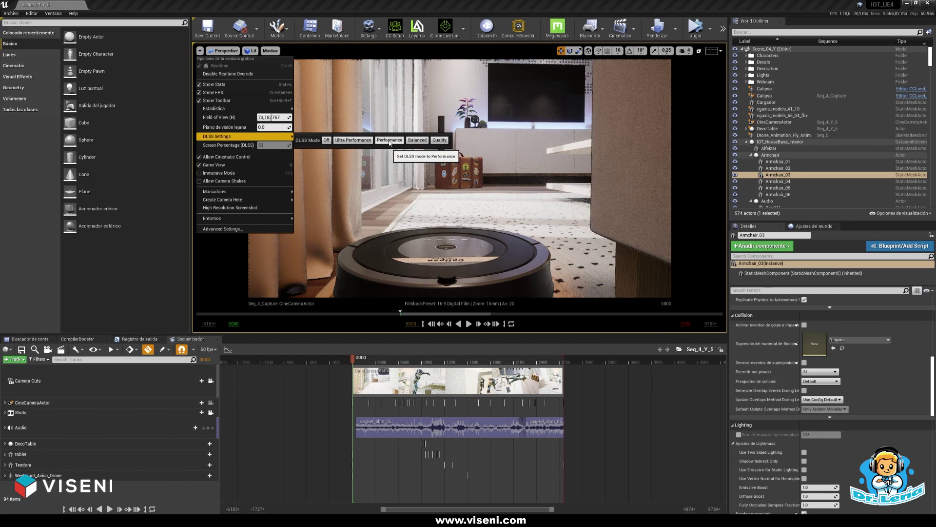
click(424, 3)
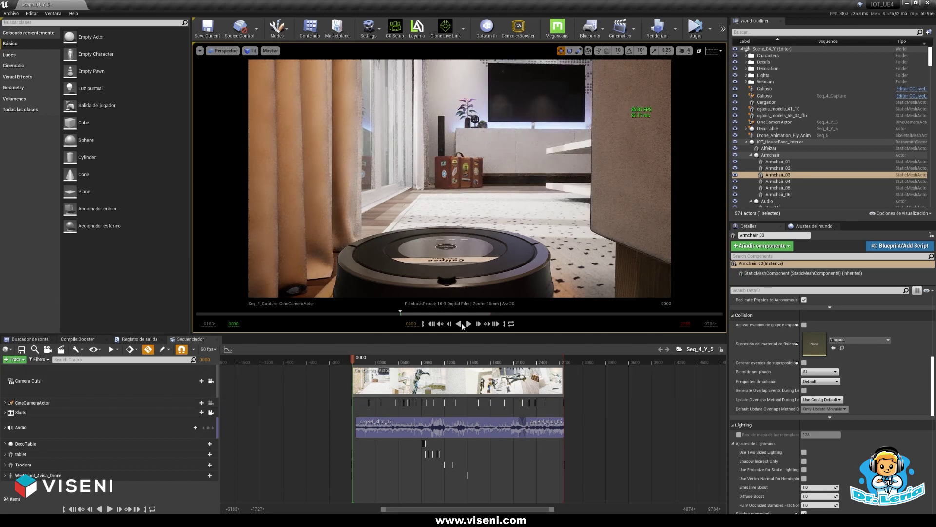
click(470, 325)
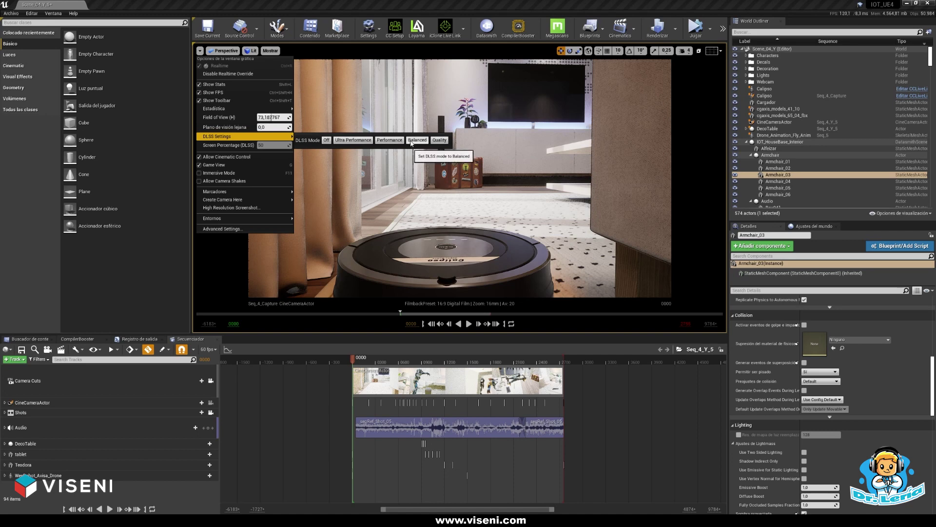
- Play the sequence with the viewport's DLSS mode set to Balanced, and rewind it to the first frame
click(468, 324)
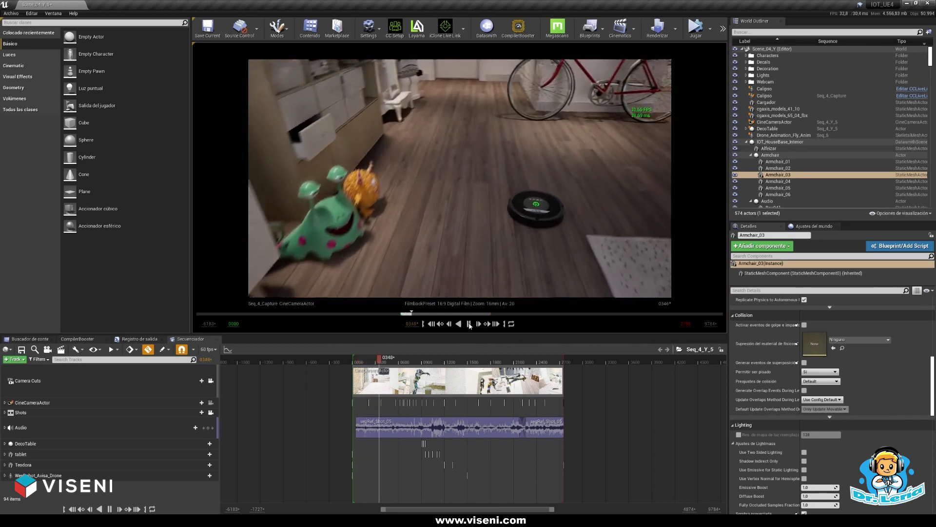
click(468, 324)
click(432, 324)
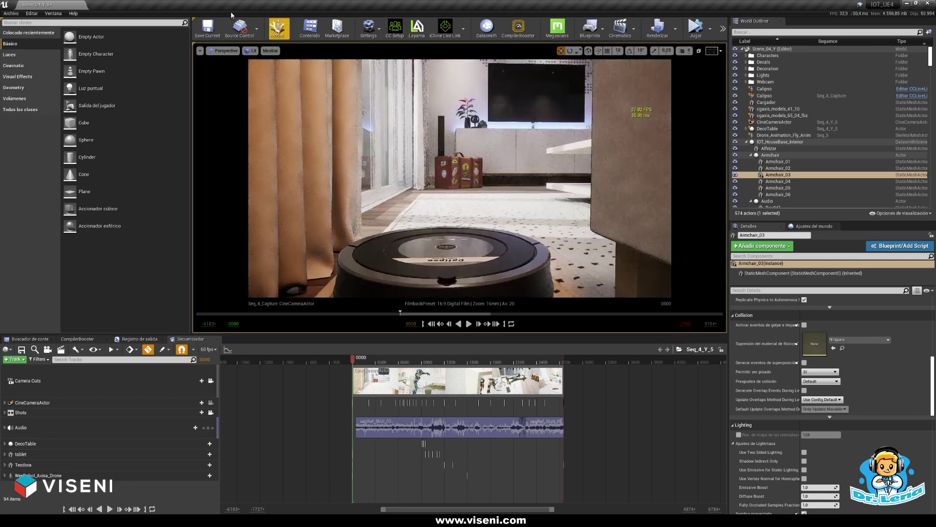
- Switch the viewport's DLSS mode to Quality and play the sequence once more
click(200, 51)
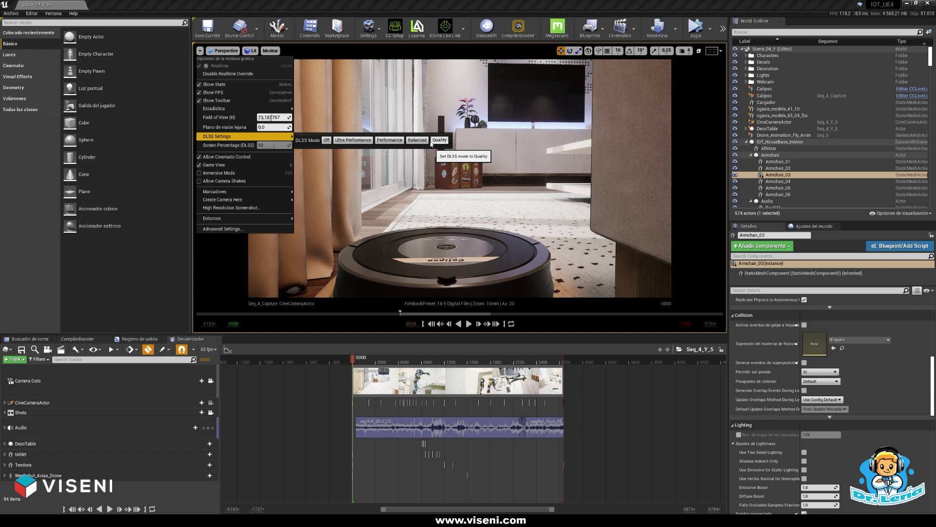
click(471, 324)
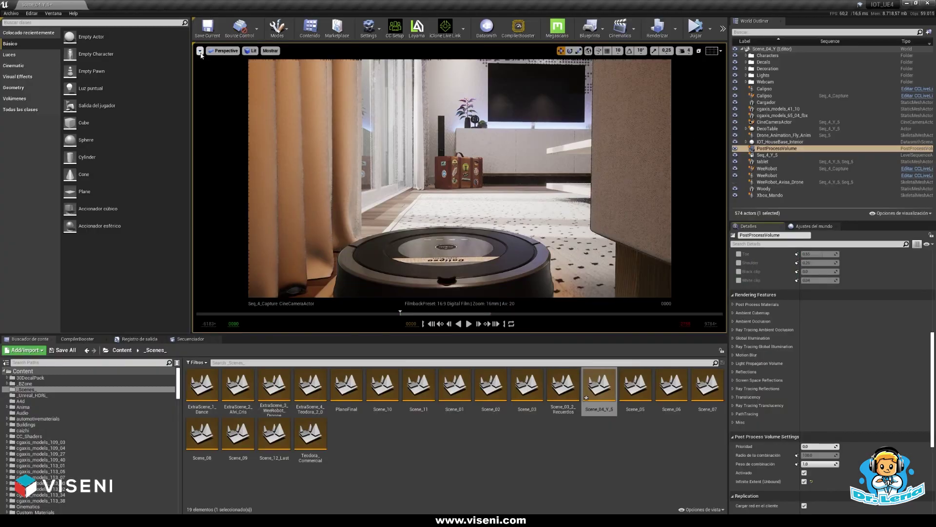
- Set the viewport's DLSS mode to Quality before adjusting the ray tracing settings
click(200, 51)
mouse_move(243, 138)
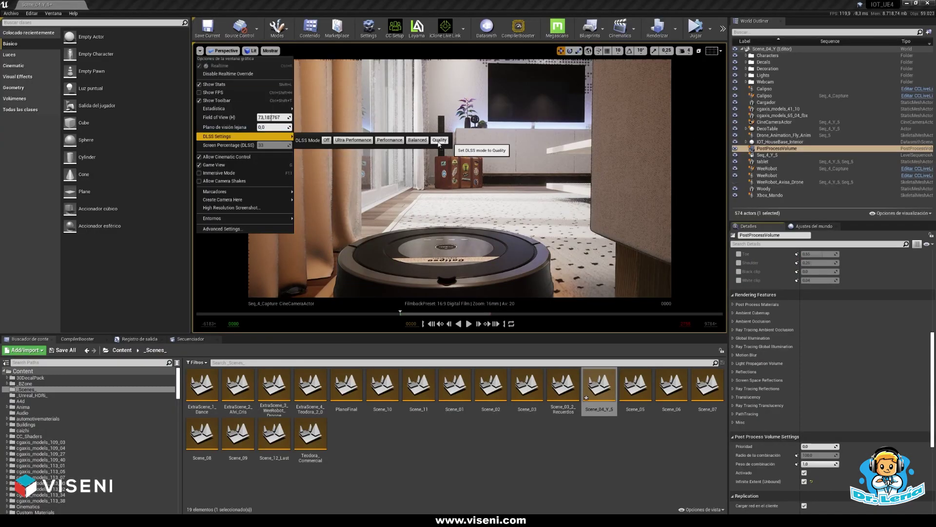
click(446, 141)
click(463, 274)
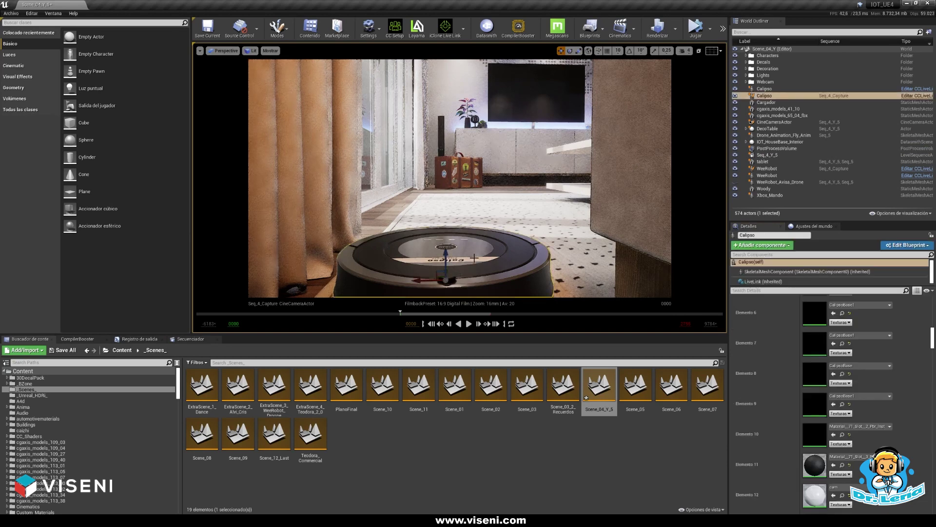
- Select the PostProcessVolume and set its Ray Tracing Global Illumination type to Brute Force
click(777, 149)
scroll(788, 387, down, 2)
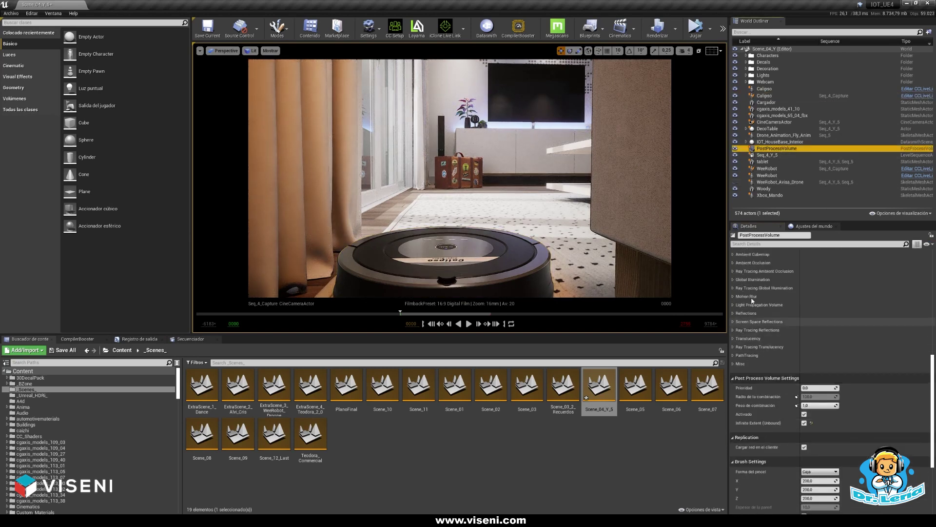
click(734, 288)
click(820, 297)
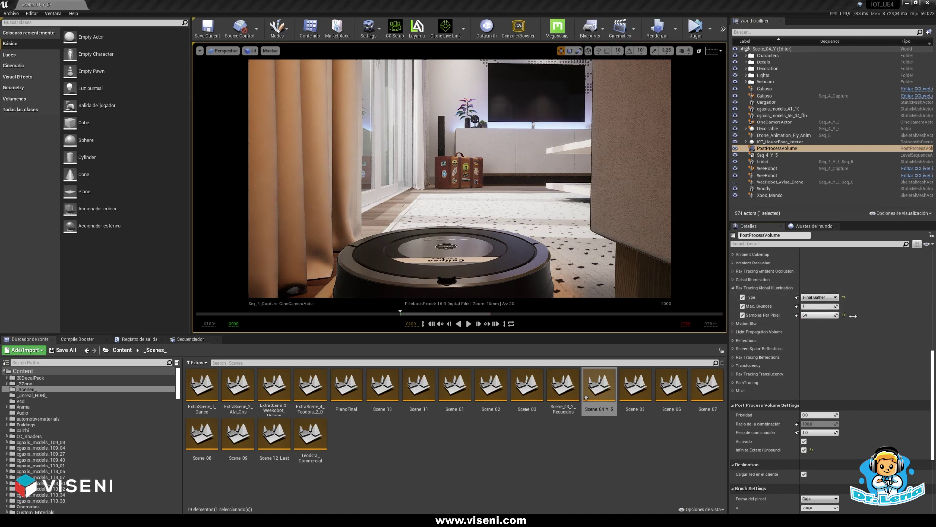
click(812, 308)
- Show the viewport's FPS counter and play part of the sequence with the global illumination samples per pixel set to 32
click(199, 50)
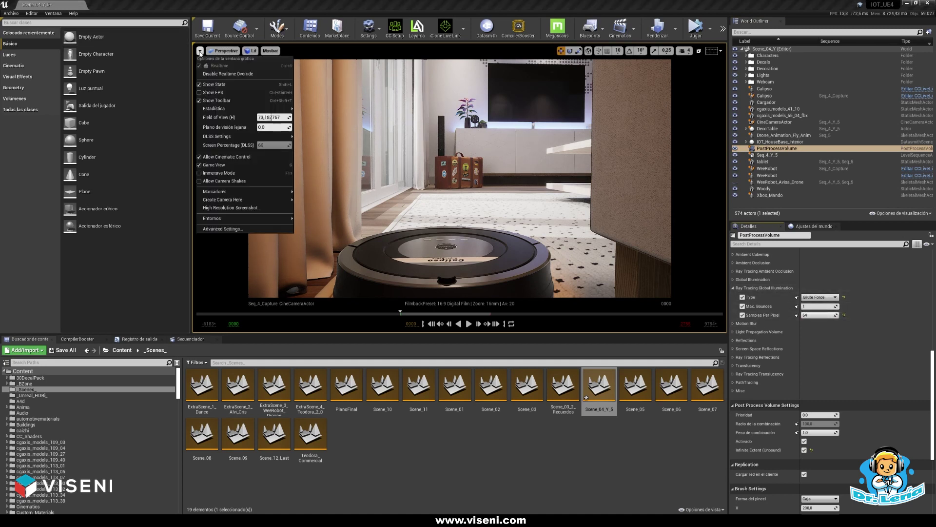
click(214, 87)
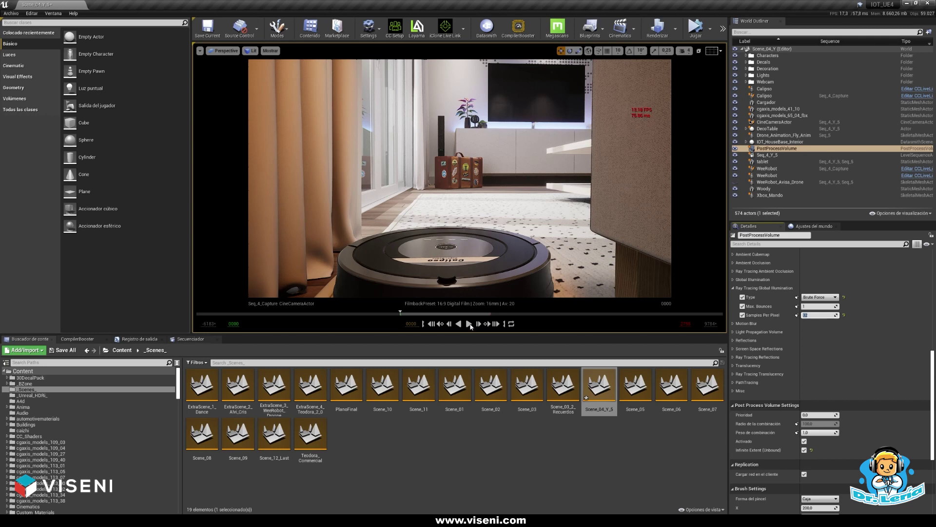
click(470, 324)
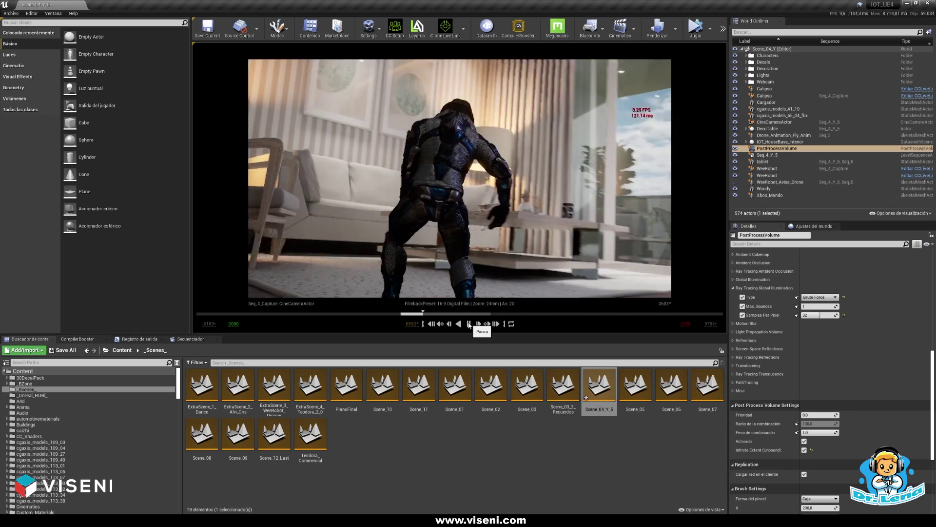
click(470, 324)
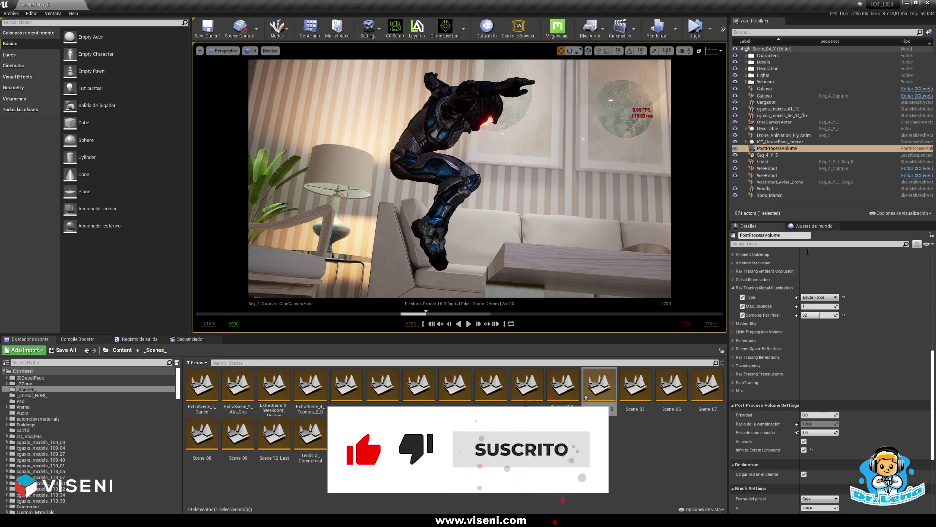
- Switch the global illumination type to Final Gather and back to Brute Force to compare the paused frame
click(821, 297)
click(817, 313)
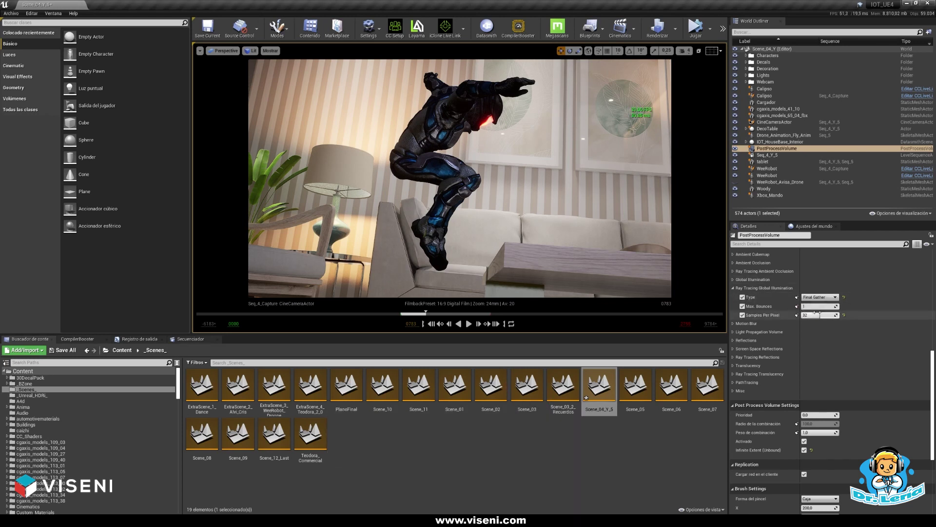
click(818, 298)
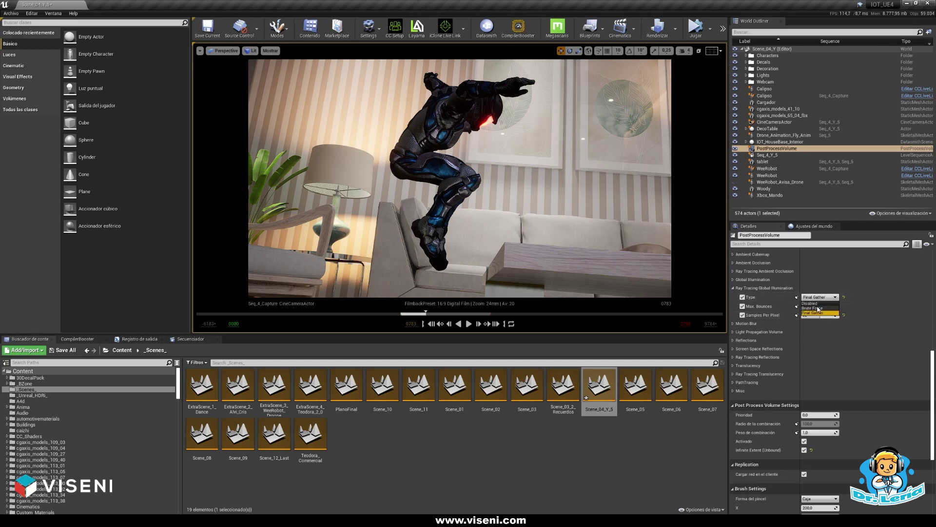
click(816, 307)
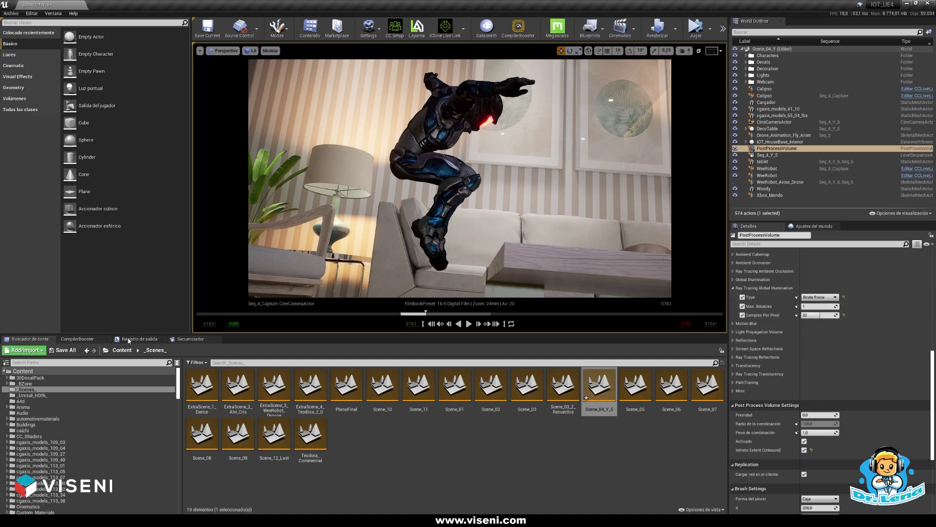
- Bring up the sequence timeline and expand the PostProcessVolume's Ray Tracing Reflections settings
click(153, 340)
click(193, 340)
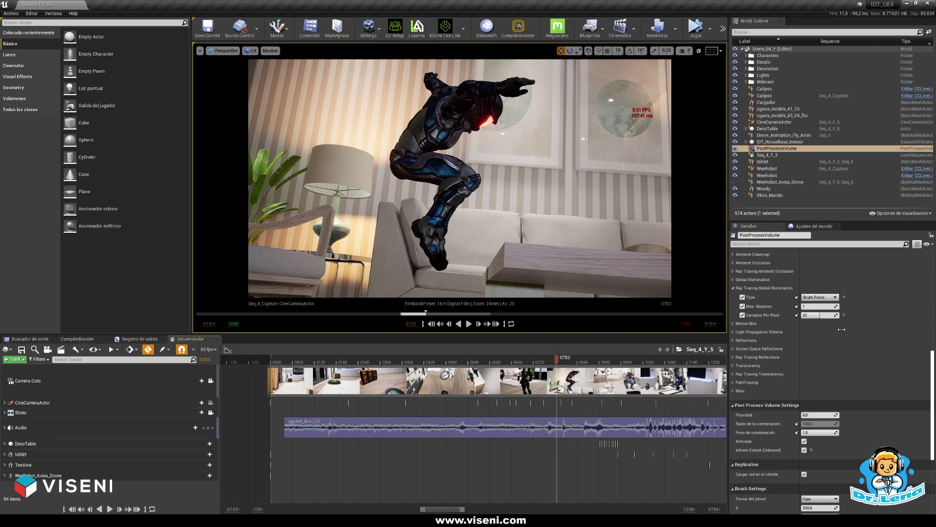
click(733, 357)
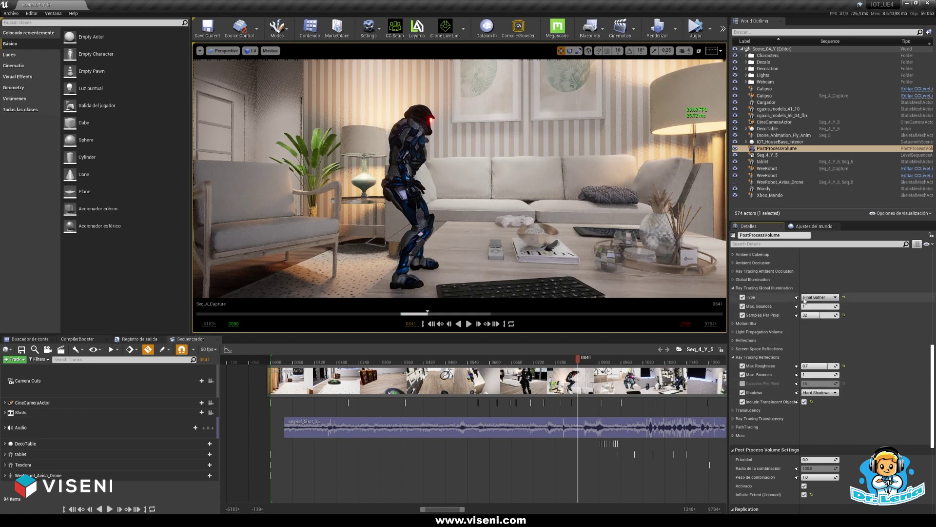
- Set the Ray Tracing Global Illumination type to Final Gather and turn DLSS off in the viewport
click(832, 301)
click(819, 310)
click(200, 51)
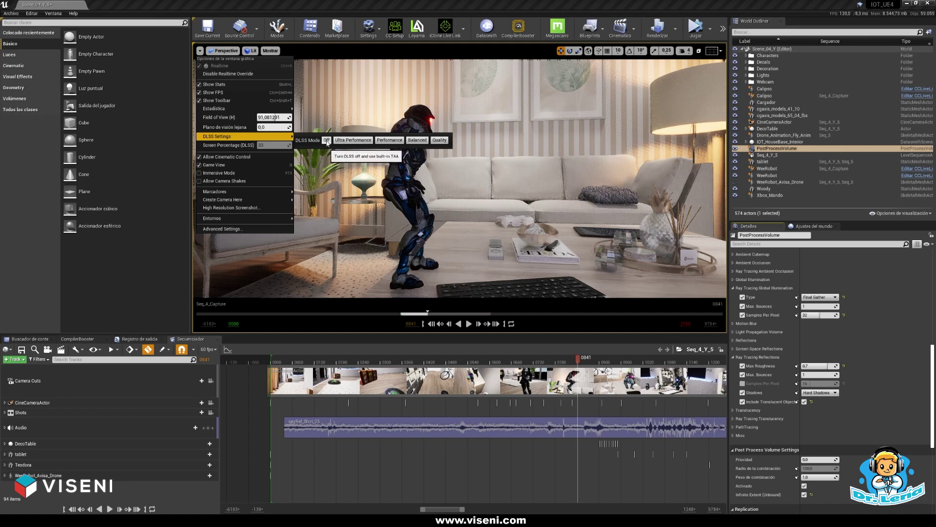
click(326, 141)
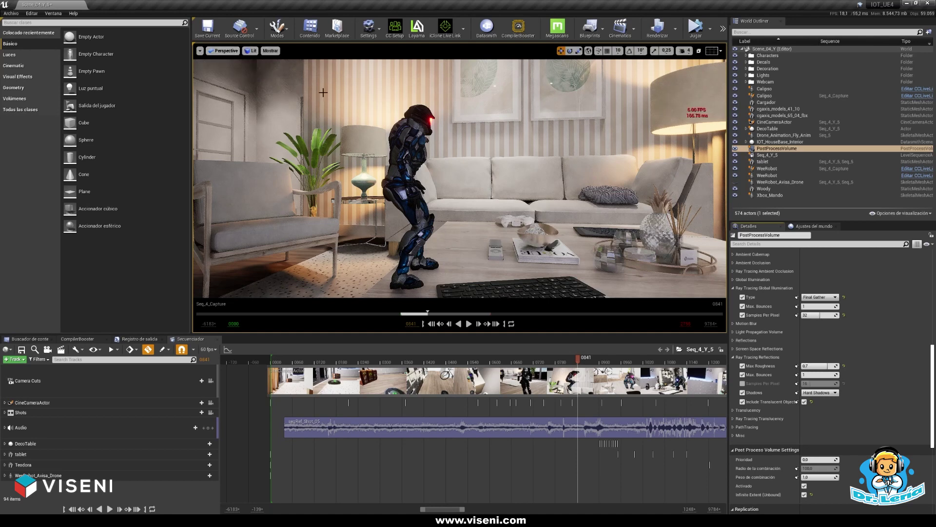
- Set the viewport's DLSS mode to Quality for the paused robot frame
click(200, 51)
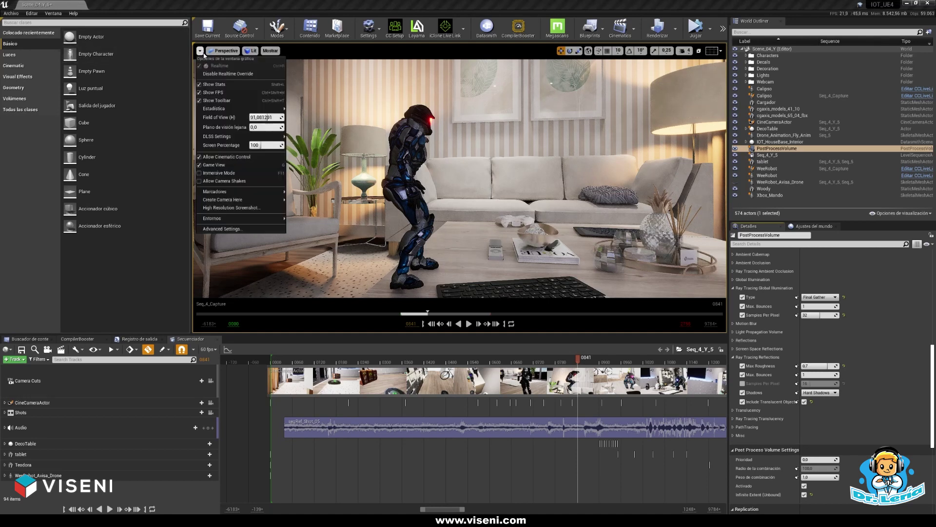
mouse_move(254, 137)
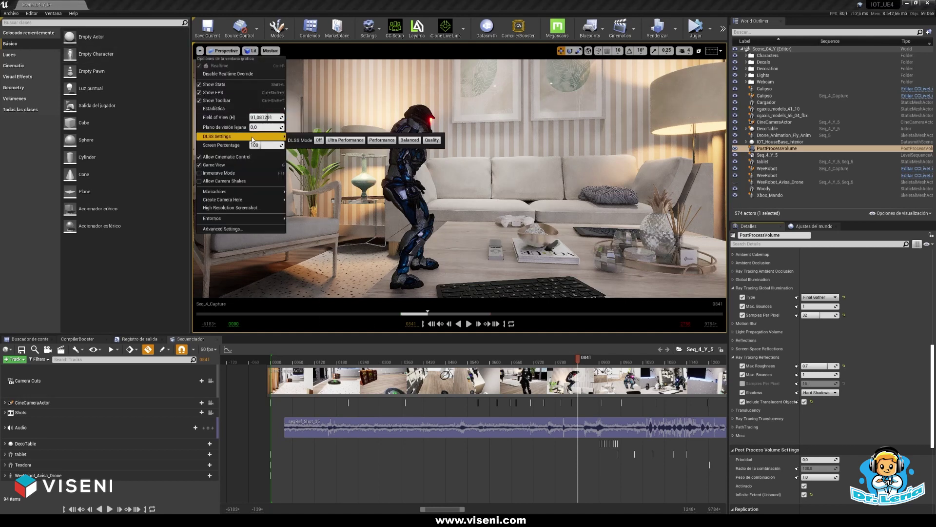
click(432, 140)
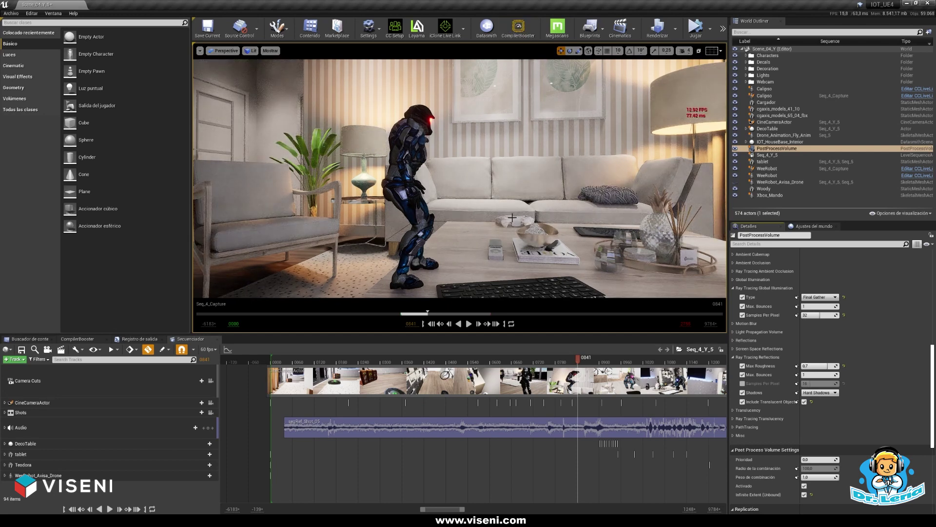
- Bring up the output log and enter "dlss" in its console command line to look up the DLSS commands
click(140, 339)
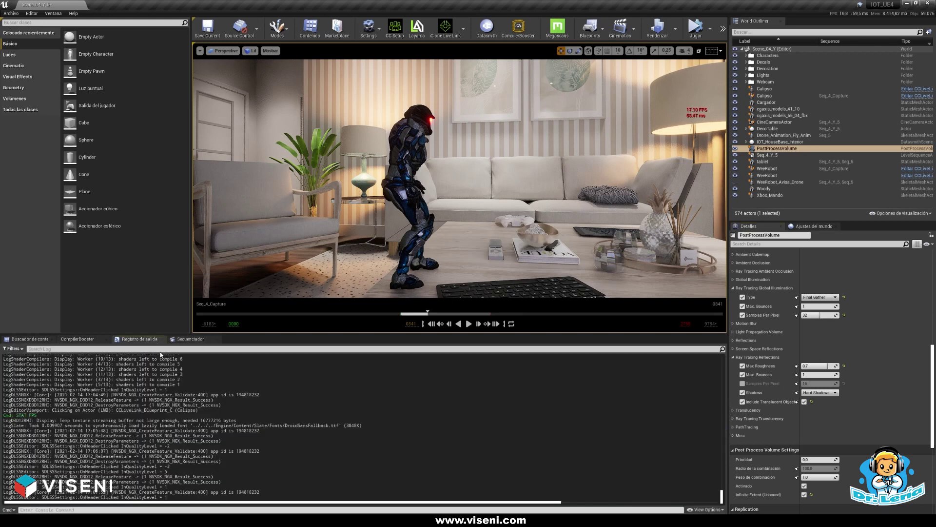
click(36, 509)
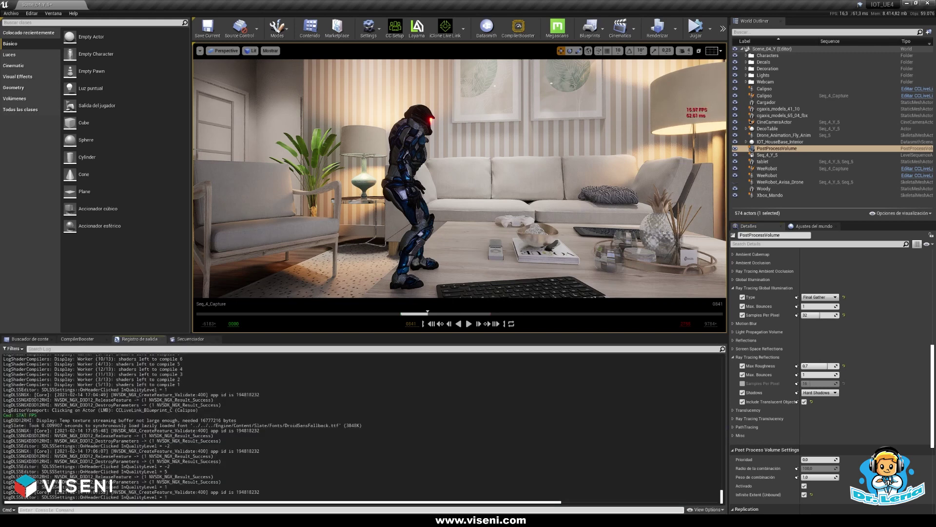
text(dlss)
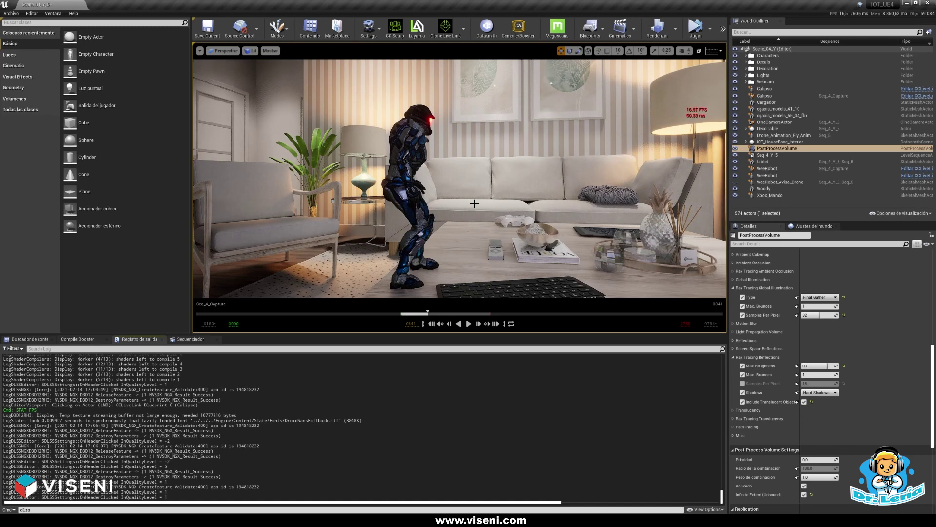
- Set the viewport's DLSS mode to Ultra Performance and check it on a wider view of the coffee table and balcony windows
click(200, 51)
mouse_move(266, 136)
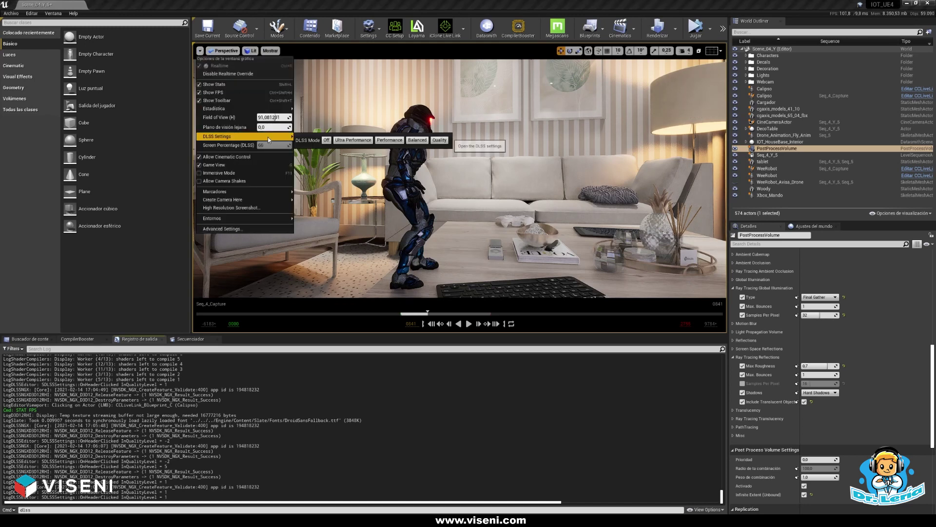
click(353, 140)
right_drag(525, 187, 634, 186)
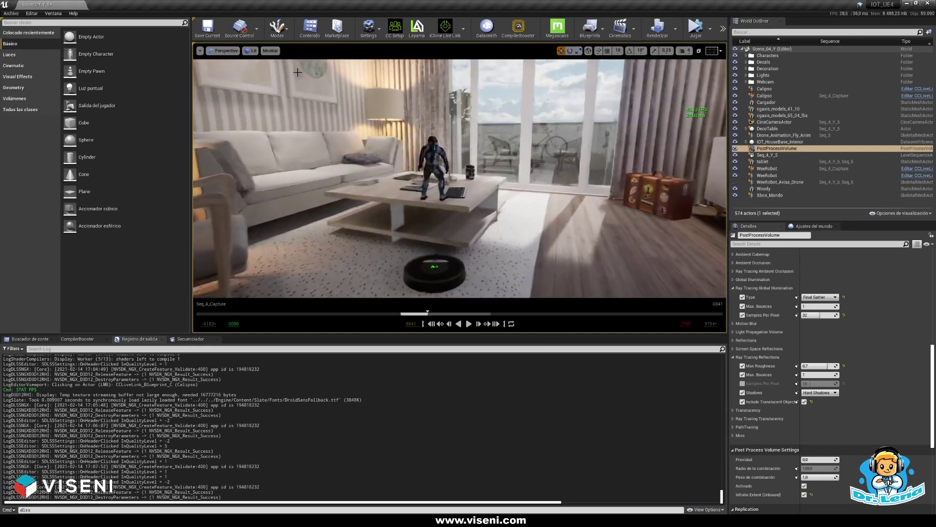
- Turn DLSS off in the viewport to compare the wider living-room view without it
click(223, 51)
click(200, 50)
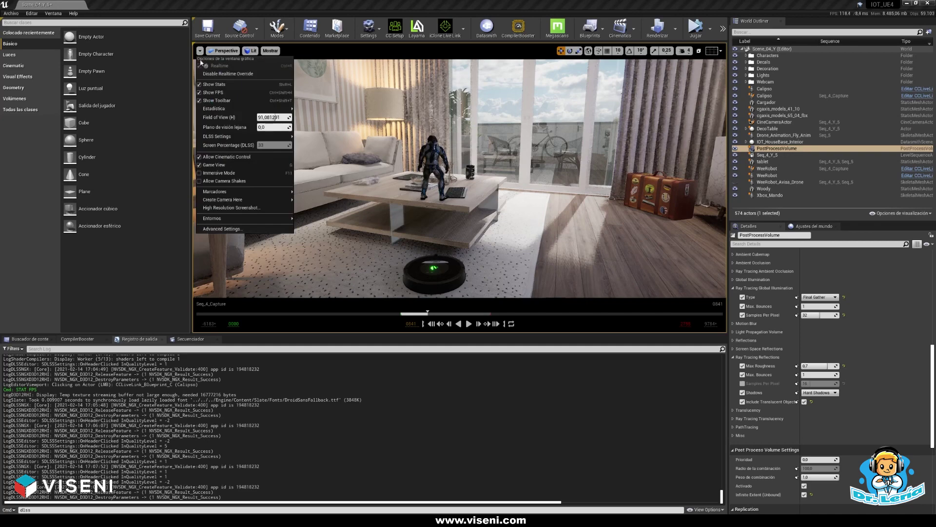
mouse_move(240, 141)
click(326, 141)
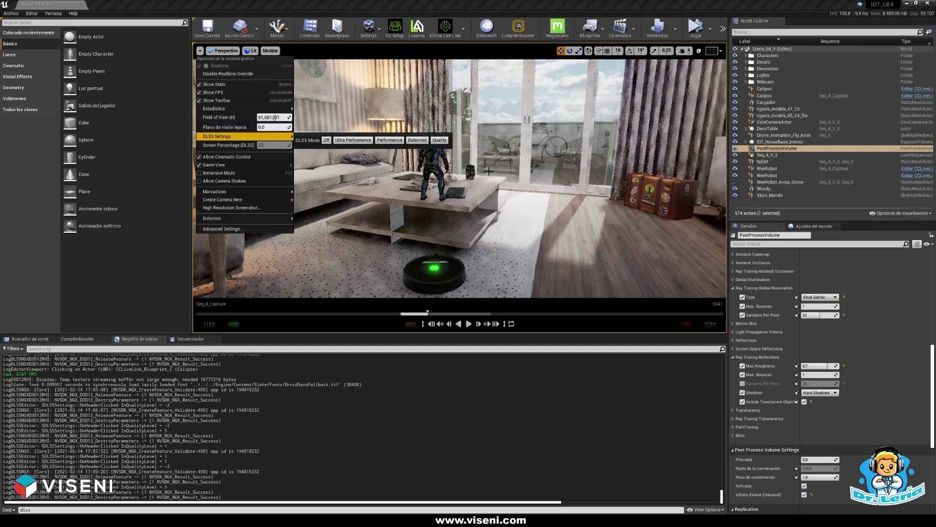